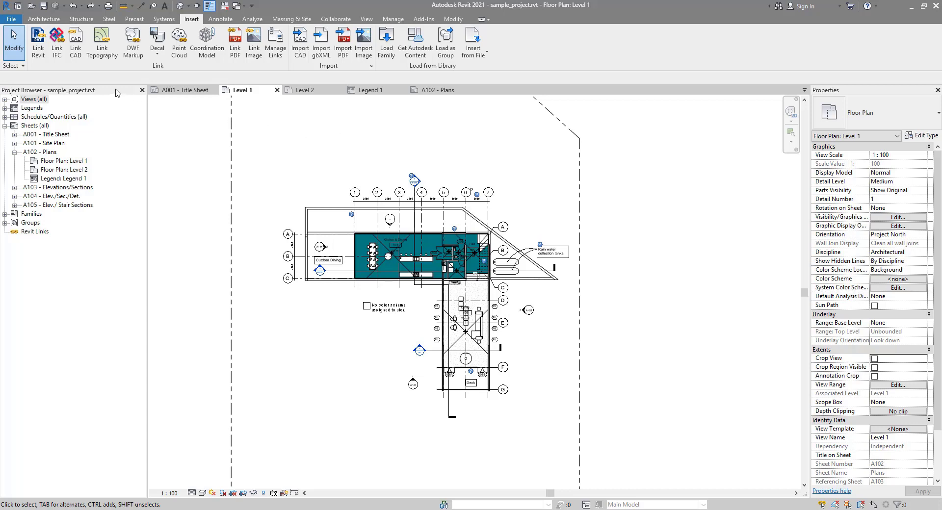
# Step: Link Problem file.dwg from the REVIT folder into the Level 1 floor plan with Link CAD
pyautogui.click(76, 58)
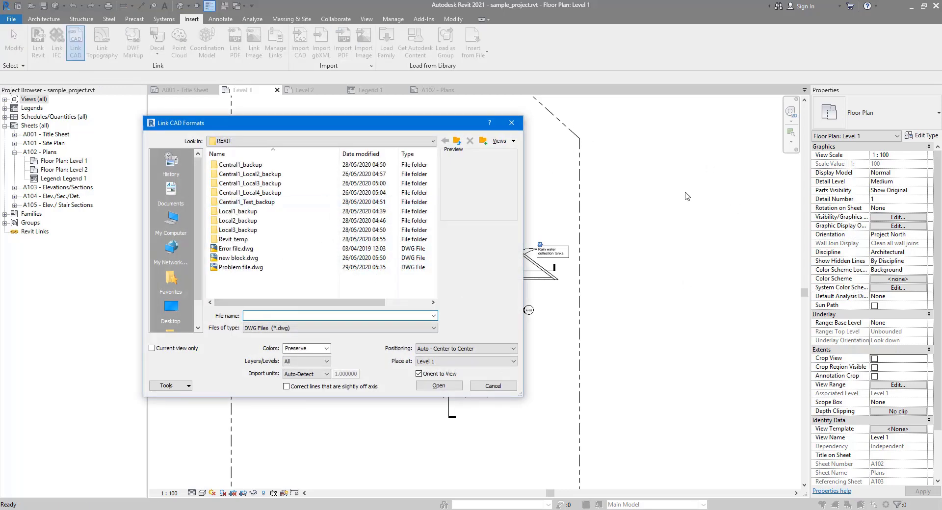
pyautogui.click(245, 268)
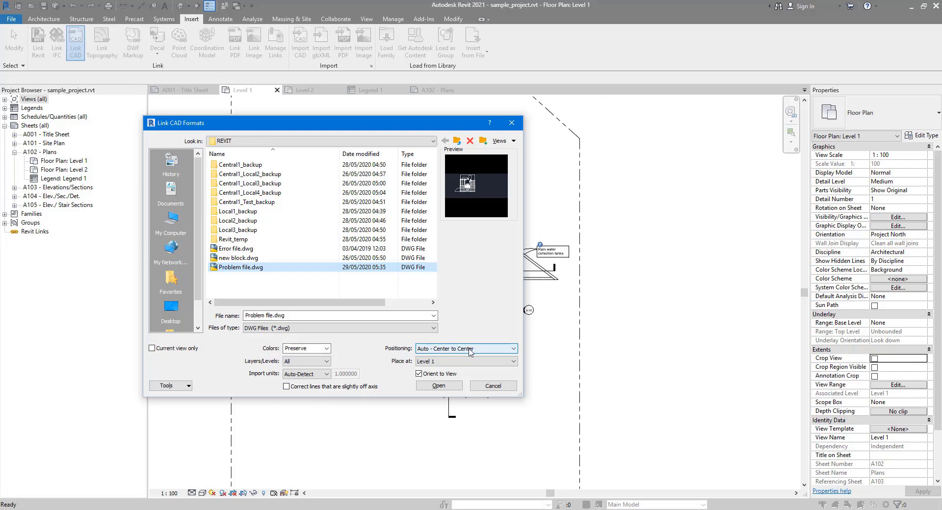
pyautogui.click(431, 386)
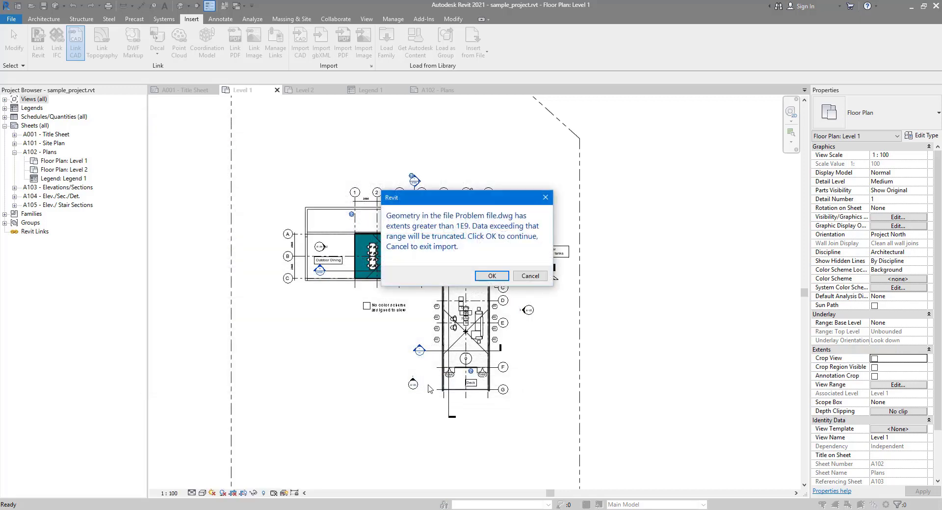
# Step: Accept the 1E9 extents truncation warning and close the numerical data truncated notice
pyautogui.moveTo(464, 199); pyautogui.dragTo(442, 224)
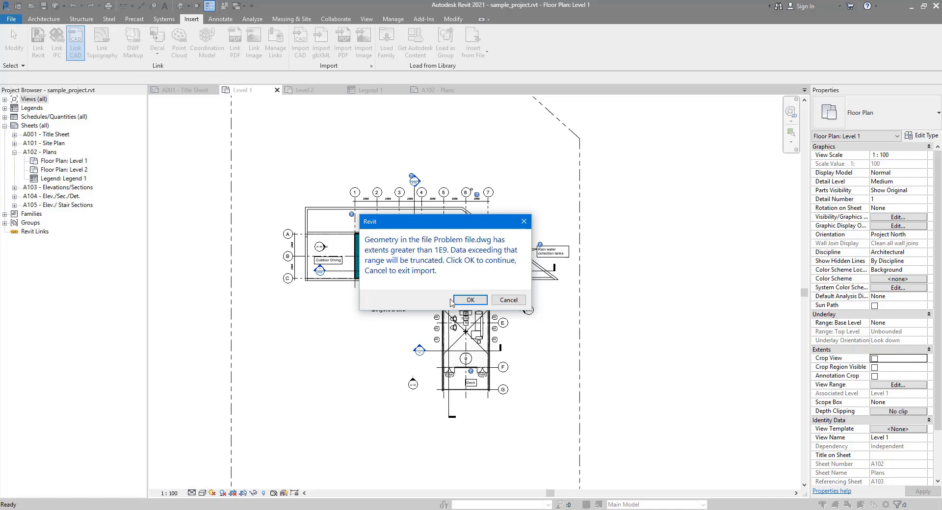
pyautogui.click(470, 300)
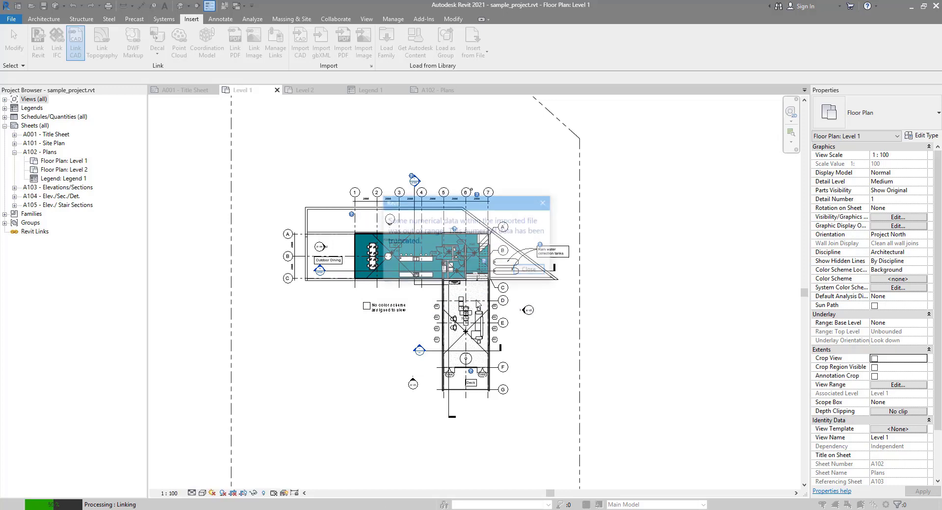
pyautogui.moveTo(473, 211); pyautogui.dragTo(474, 275)
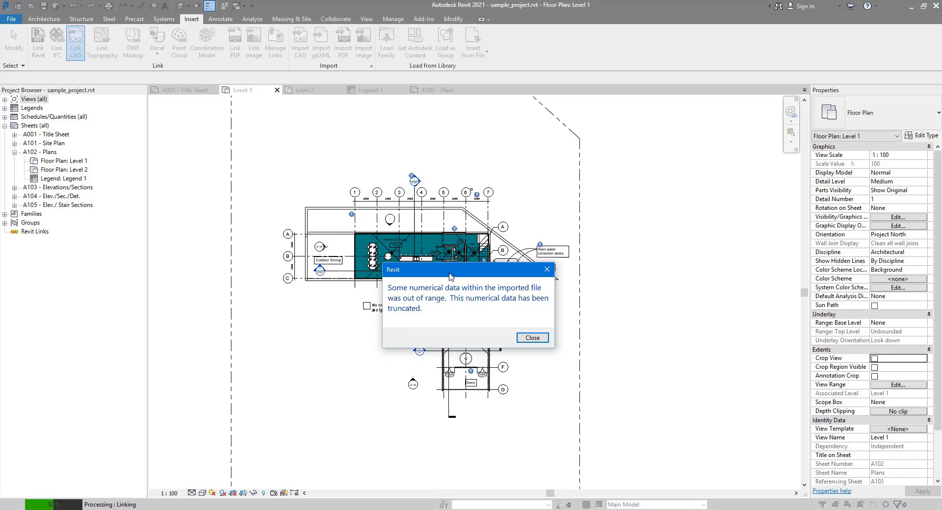
pyautogui.moveTo(448, 272); pyautogui.dragTo(448, 253)
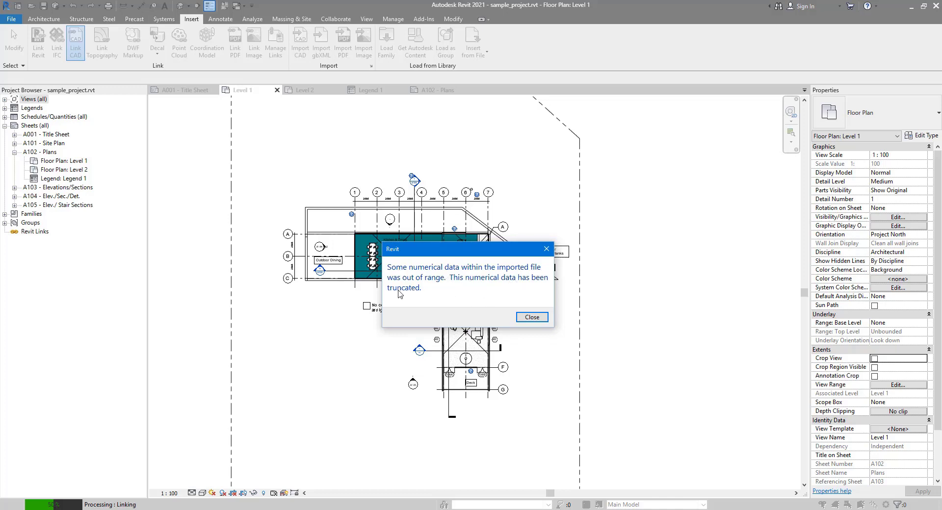
pyautogui.click(532, 319)
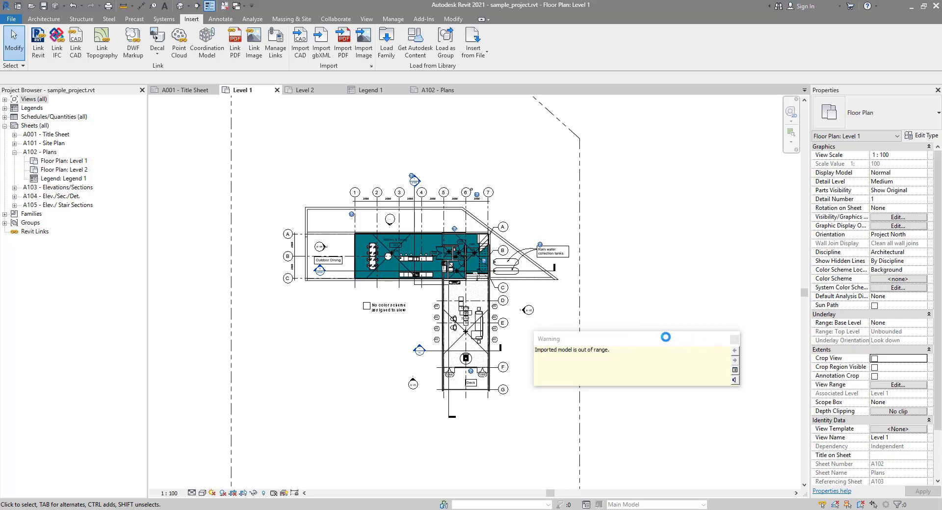
# Step: Close the imported-model-out-of-range warning and switch to the default {3D} view
pyautogui.click(735, 339)
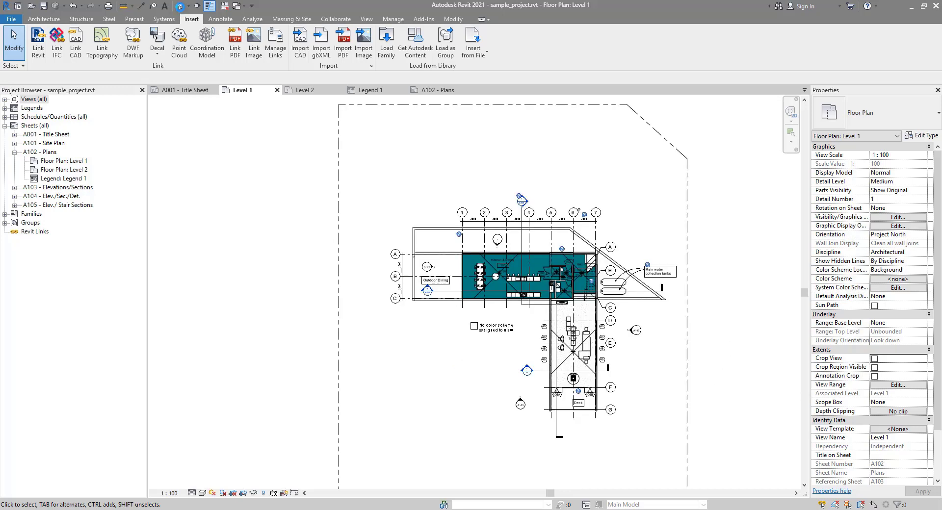
pyautogui.click(180, 6)
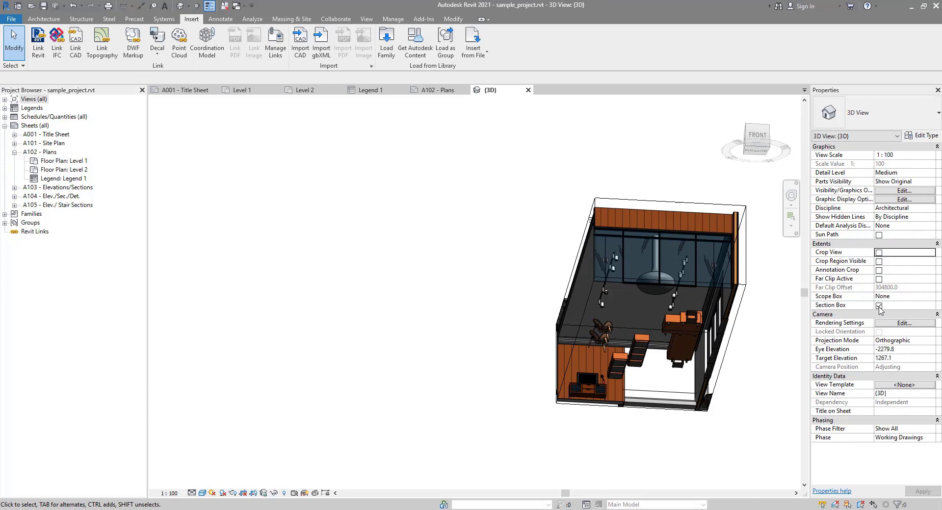
# Step: Turn off the {3D} view's section box and zoom to fit, exposing the lone distant DWG line
pyautogui.click(879, 306)
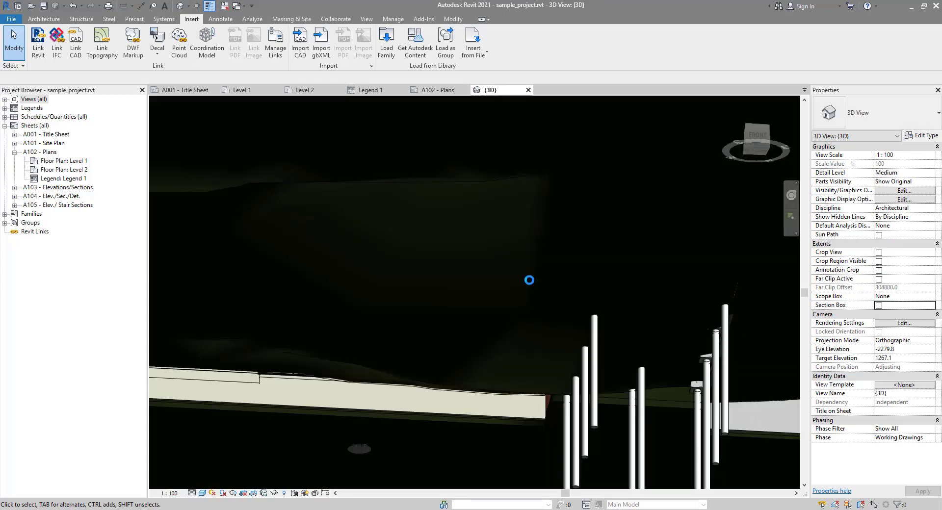
pyautogui.rightClick(529, 280)
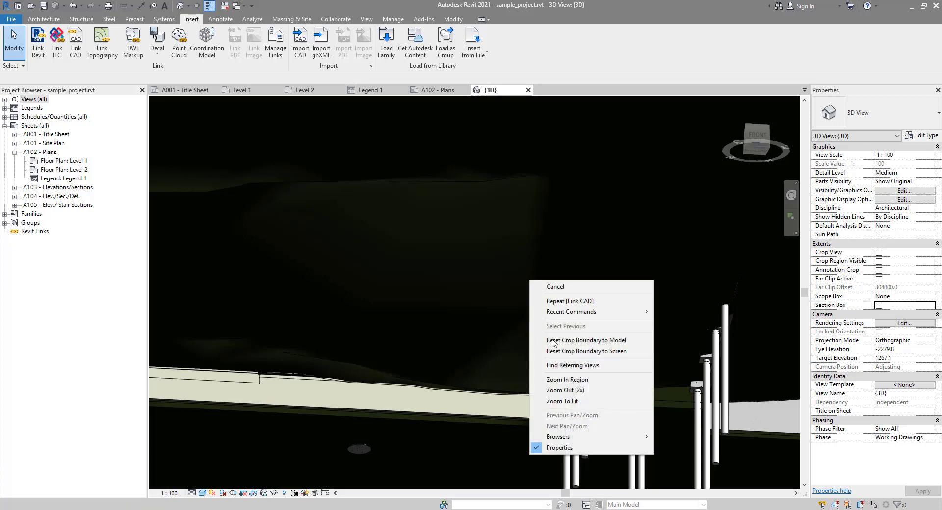
pyautogui.click(607, 401)
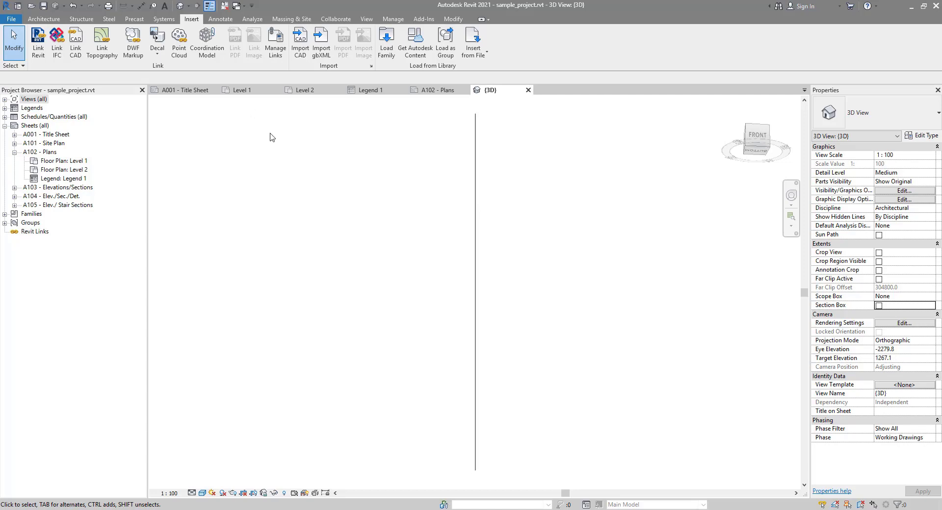
# Step: Undo the last three commands to restore the section box, then return to the Level 1 plan
pyautogui.click(81, 5)
pyautogui.click(104, 42)
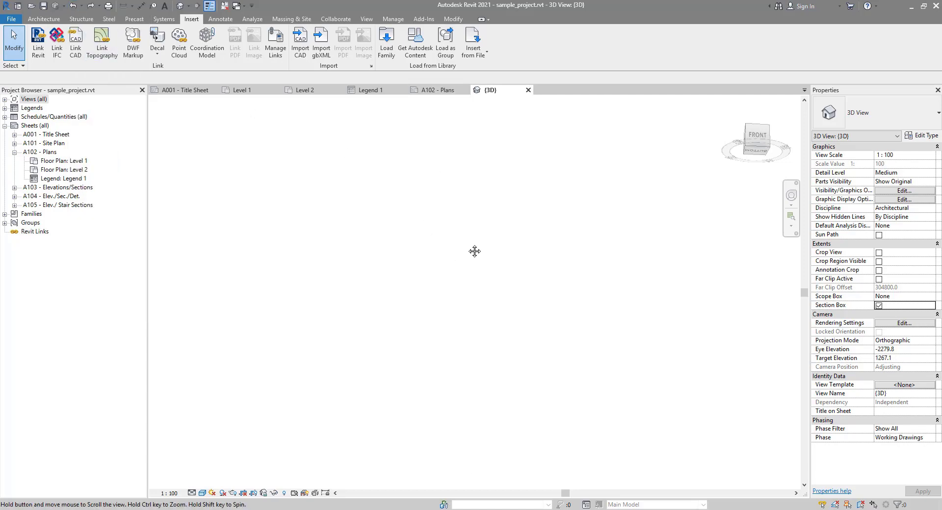
pyautogui.click(346, 94)
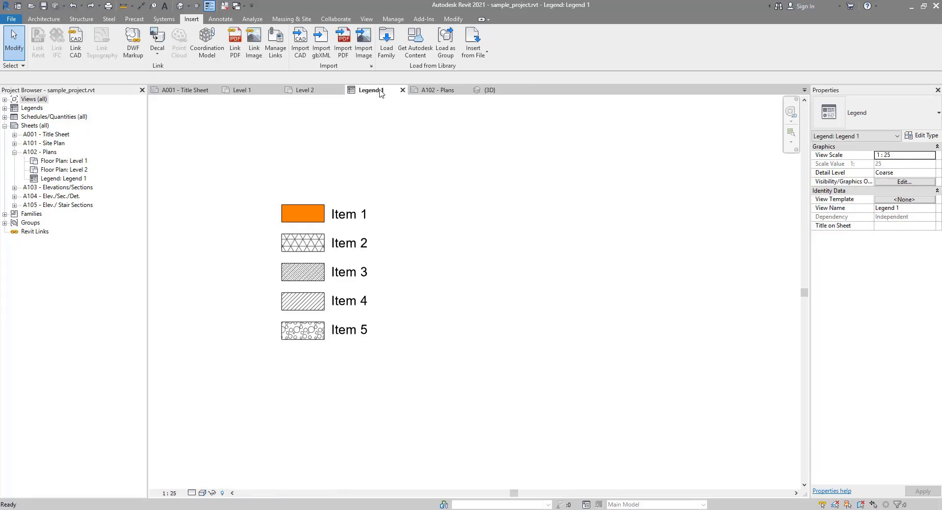
pyautogui.click(243, 93)
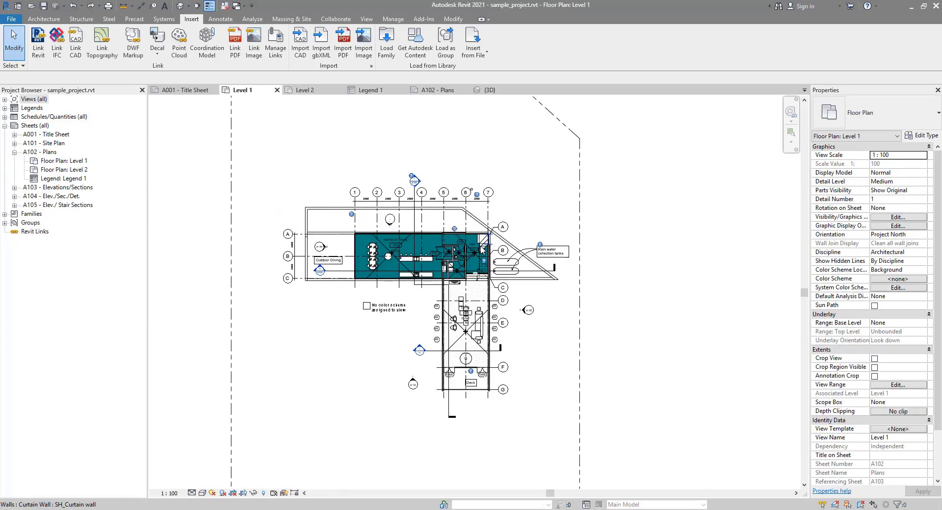
# Step: Adjust the Level 1 plan view, then minimize Revit
pyautogui.scroll(3, 471, 265)
pyautogui.scroll(-5, 453, 287)
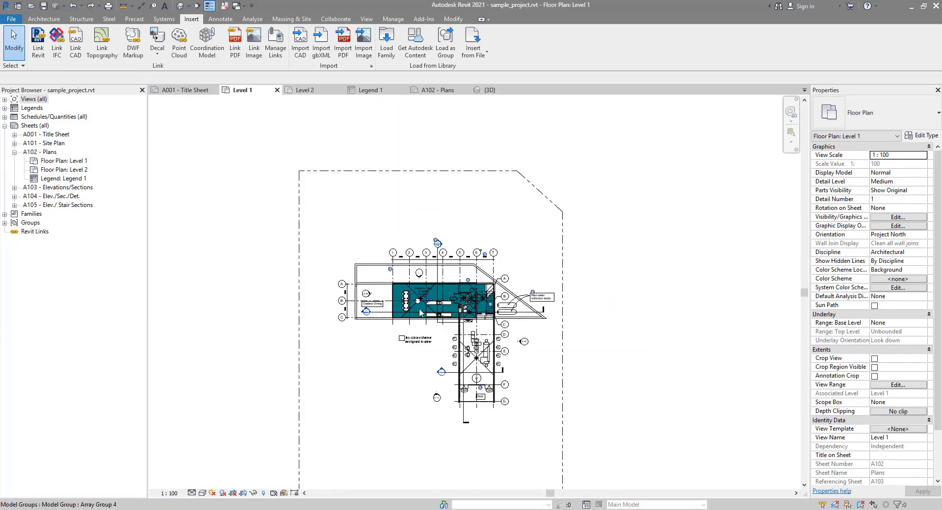
pyautogui.moveTo(392, 323); pyautogui.dragTo(411, 295, button='middle')
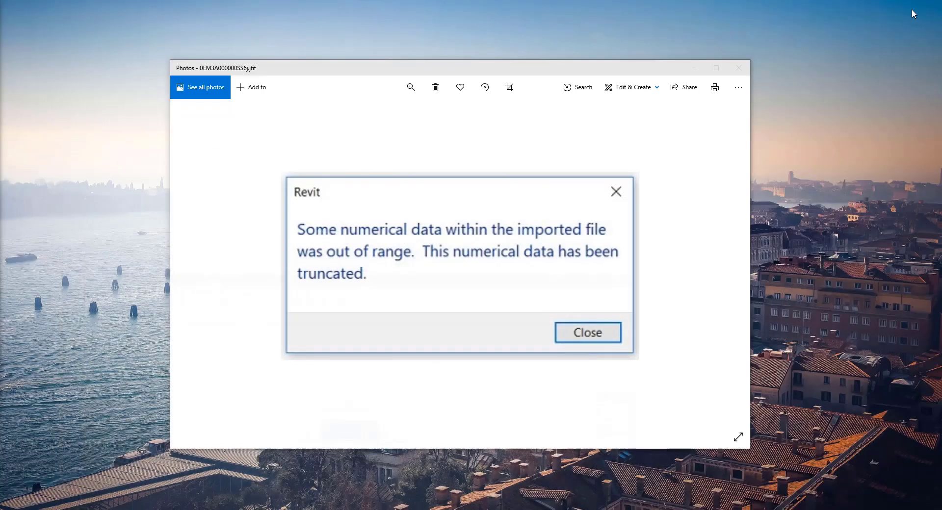
pyautogui.click(912, 6)
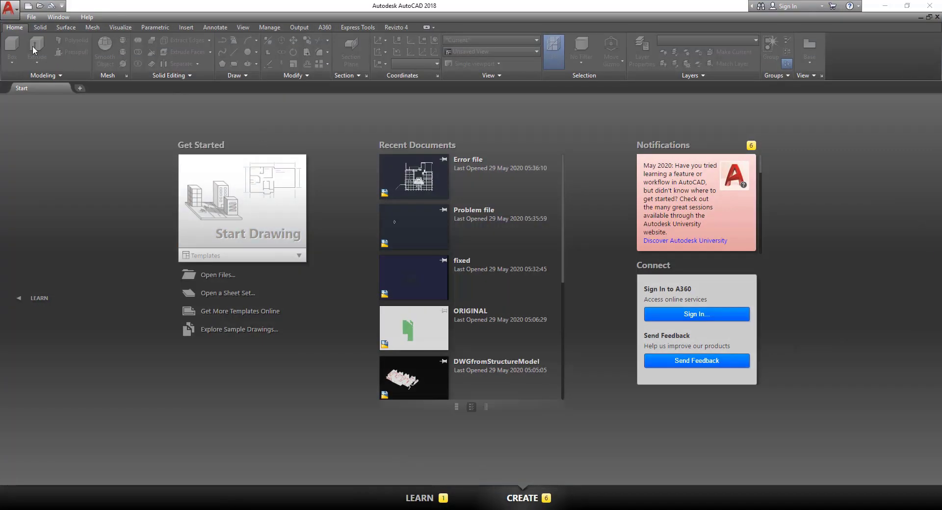
# Step: Open Problem file.dwg from the REVIT folder in AutoCAD 2018
pyautogui.hotkey('ctrl', 'o')
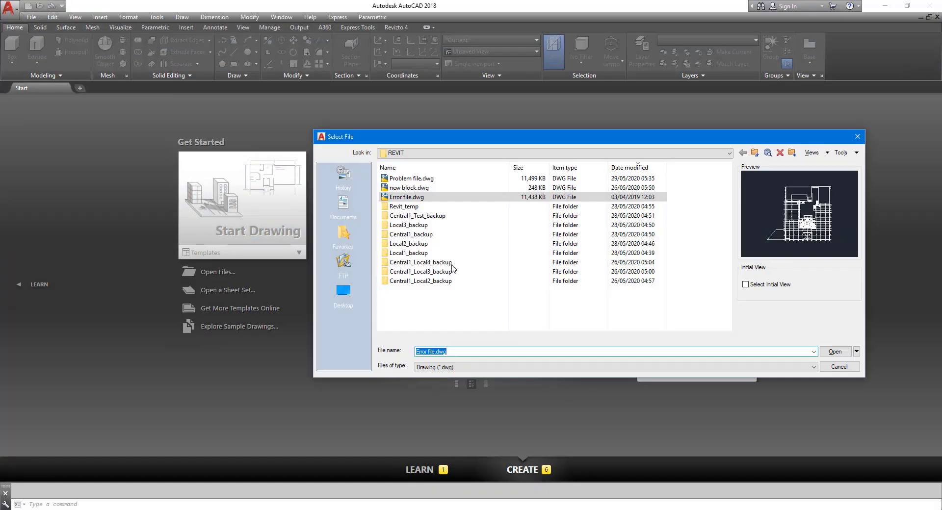
pyautogui.click(411, 179)
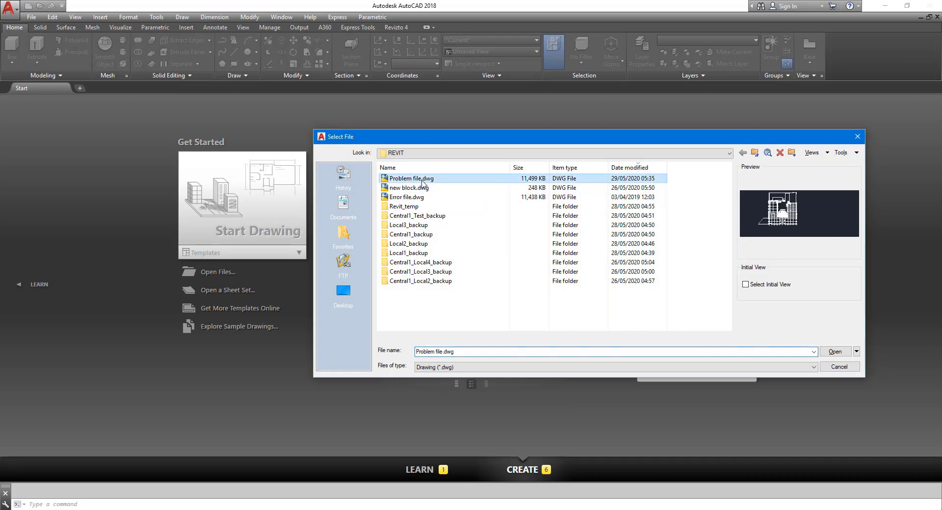
pyautogui.click(836, 352)
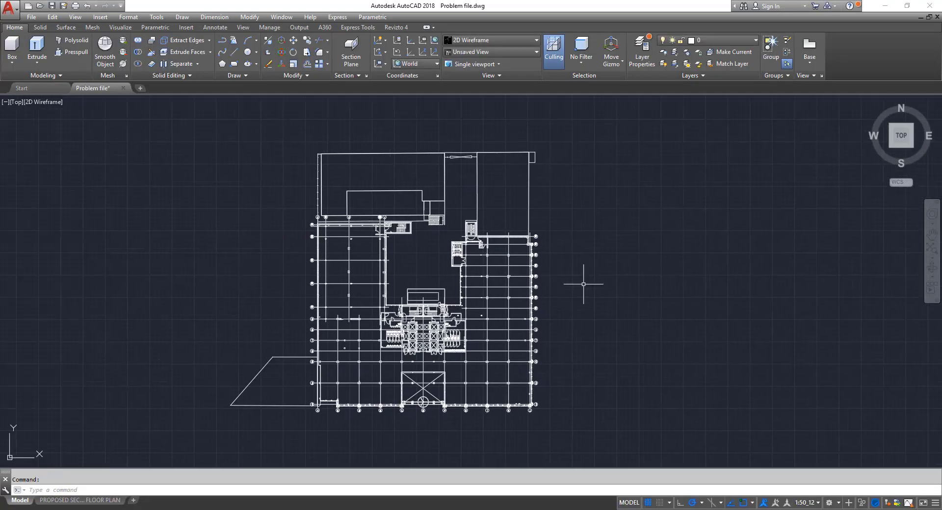
# Step: Zoom and pan around the floor plan to inspect it
pyautogui.scroll(-2, 613, 298)
pyautogui.scroll(2, 589, 276)
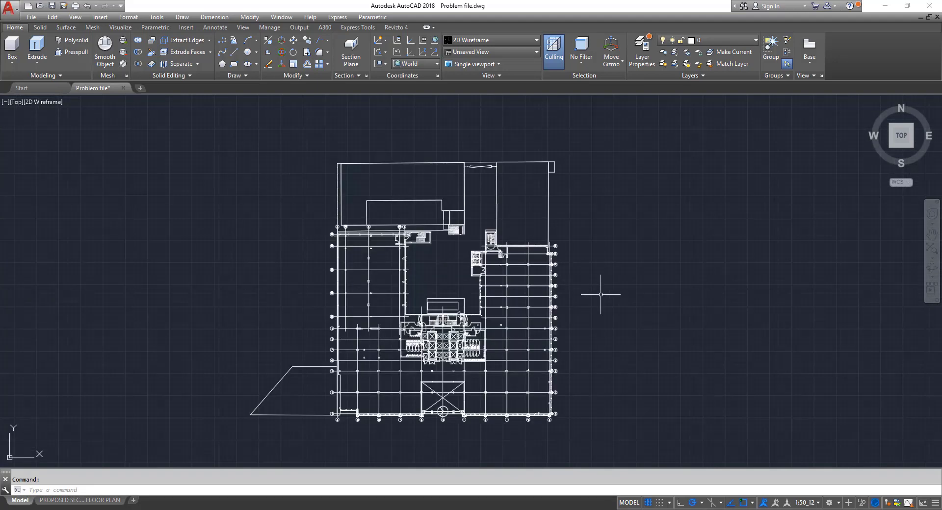
pyautogui.moveTo(601, 295); pyautogui.dragTo(595, 288, button='middle')
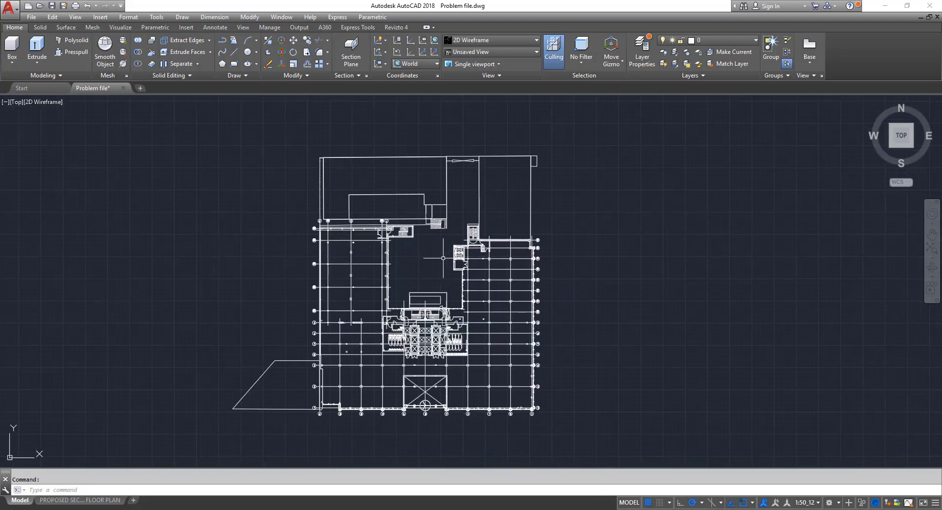
pyautogui.scroll(2, 432, 255)
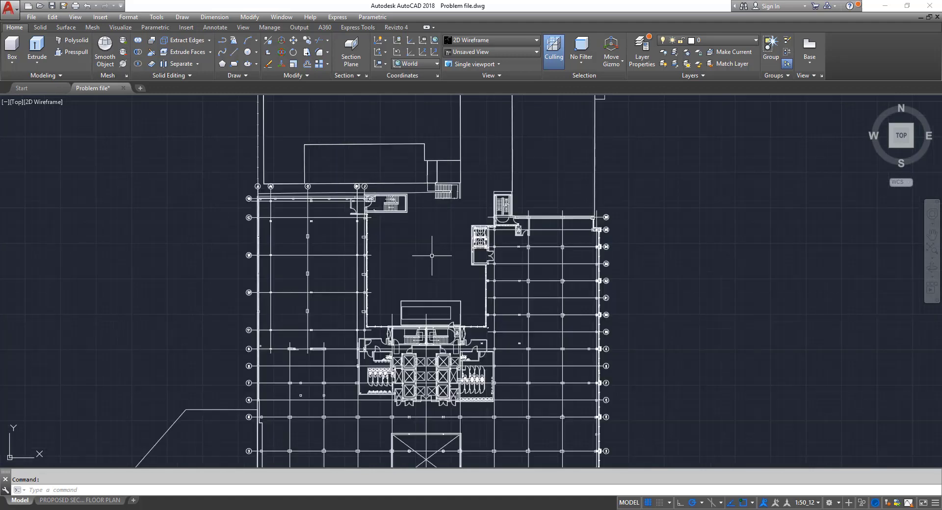
pyautogui.scroll(6, 395, 201)
pyautogui.scroll(-6, 391, 245)
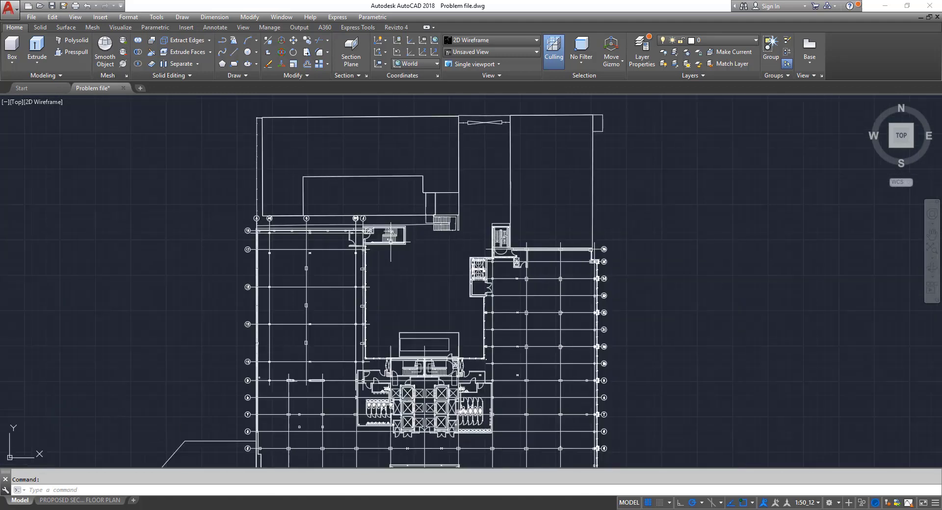
pyautogui.scroll(-2, 452, 248)
pyautogui.moveTo(463, 253); pyautogui.dragTo(483, 257, button='middle')
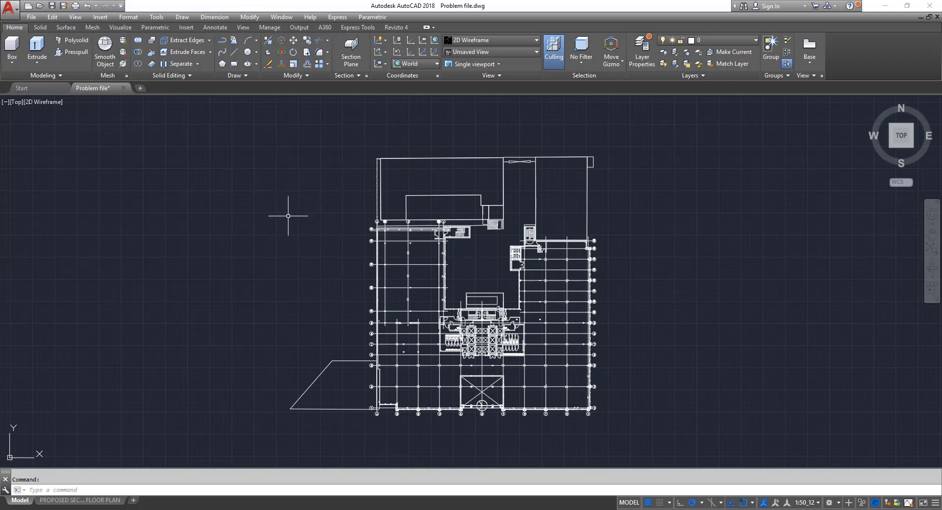
# Step: Run ZOOM All to display the drawing's full extents
pyautogui.write('zoom')
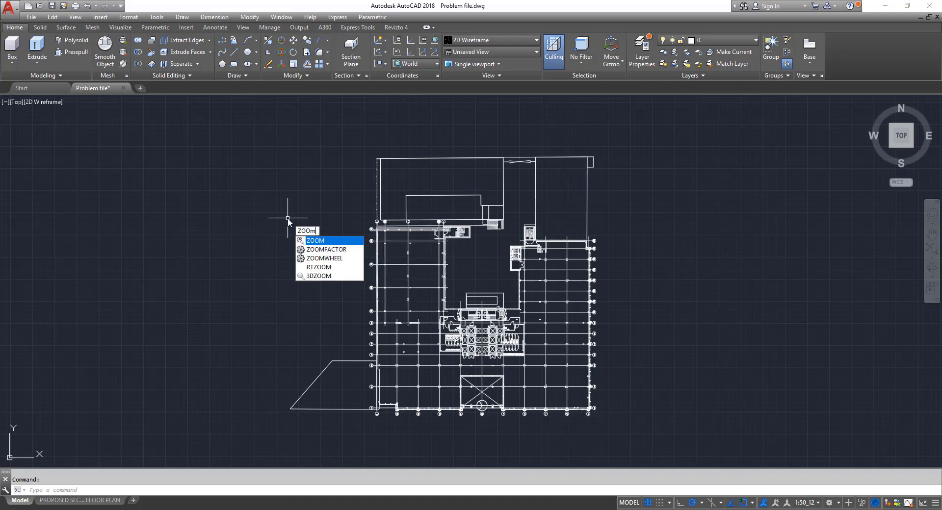
pyautogui.press('Return')
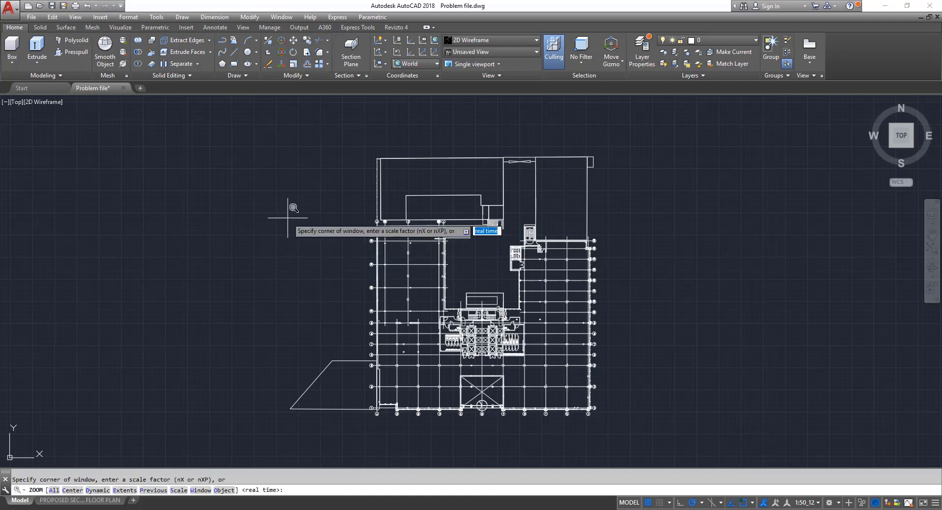
pyautogui.click(53, 490)
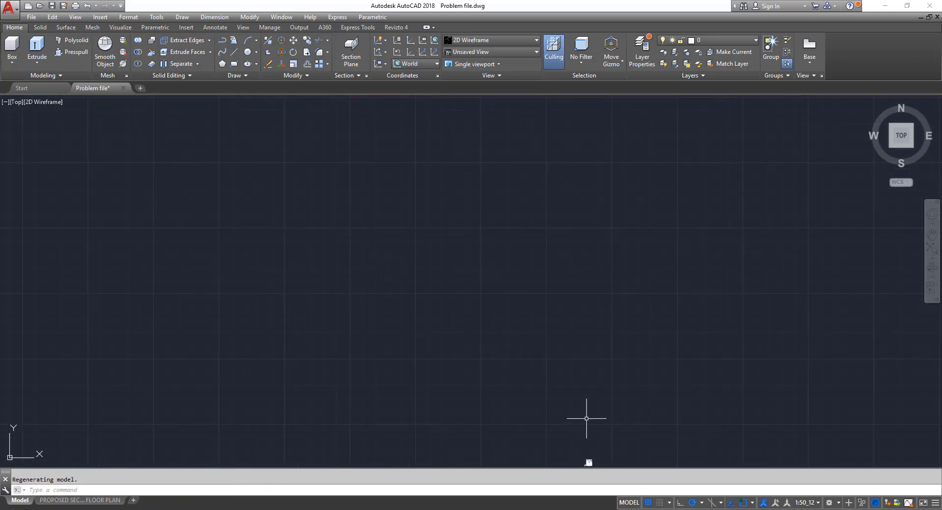
# Step: Zoom and pan toward the empty area around the drawing's origin
pyautogui.scroll(-1, 584, 416)
pyautogui.moveTo(586, 416); pyautogui.dragTo(585, 407, button='middle')
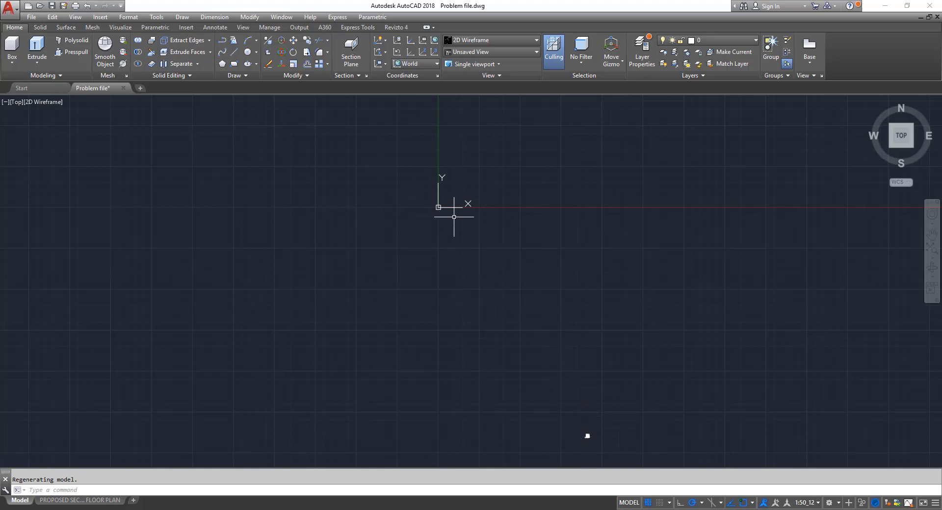
pyautogui.scroll(-1, 437, 200)
pyautogui.moveTo(437, 200); pyautogui.dragTo(400, 226, button='middle')
pyautogui.scroll(2, 352, 253)
pyautogui.scroll(1, 479, 266)
pyautogui.moveTo(352, 253); pyautogui.dragTo(411, 300, button='middle')
pyautogui.scroll(1, 425, 276)
pyautogui.scroll(-1, 410, 301)
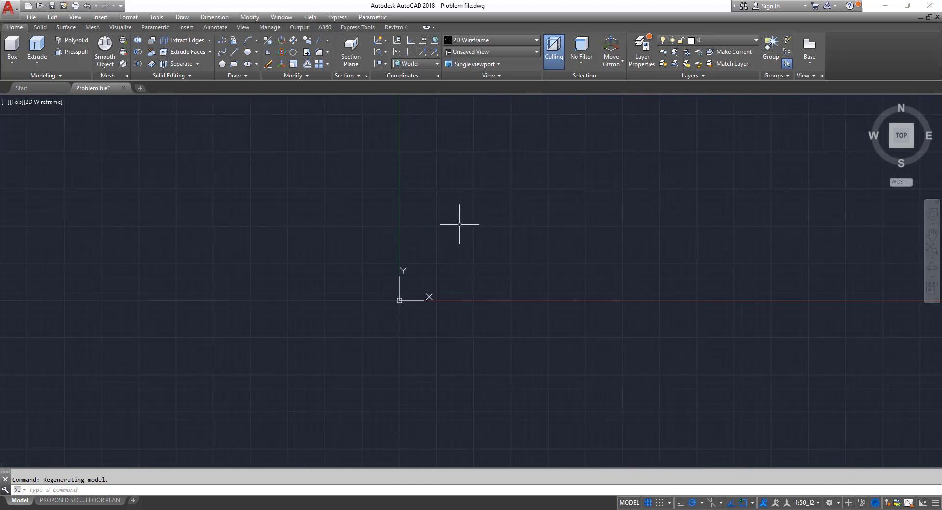
# Step: Open the Layer Properties Manager with LA and turn on the Test layer
pyautogui.write('LA')
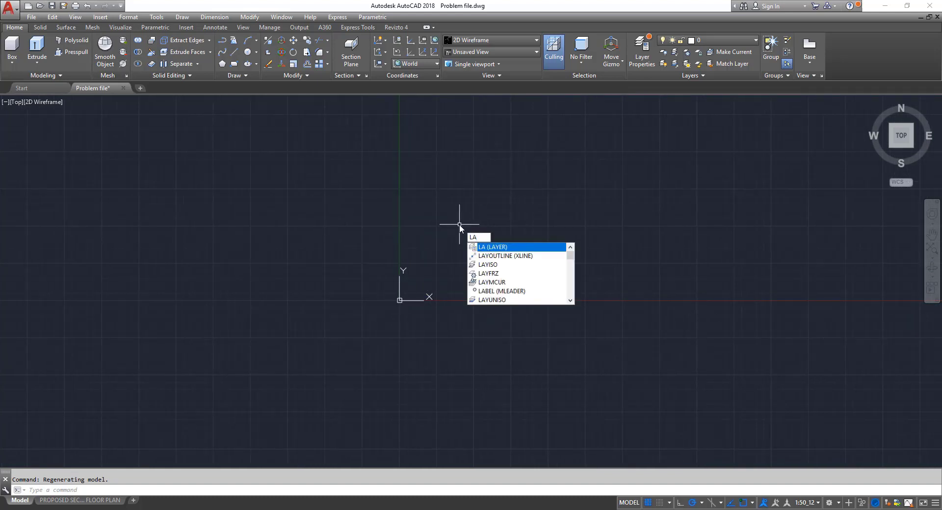
pyautogui.press('Return')
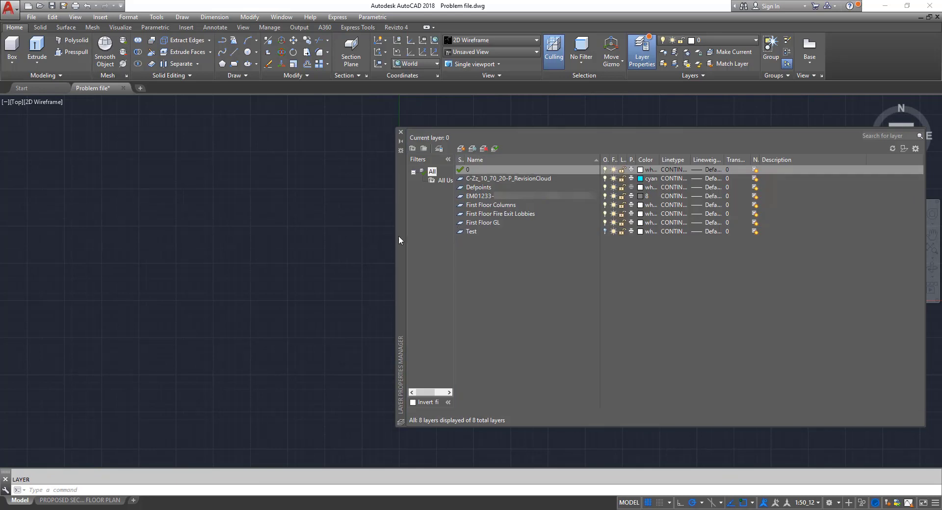
pyautogui.moveTo(379, 233); pyautogui.dragTo(193, 230, button='middle')
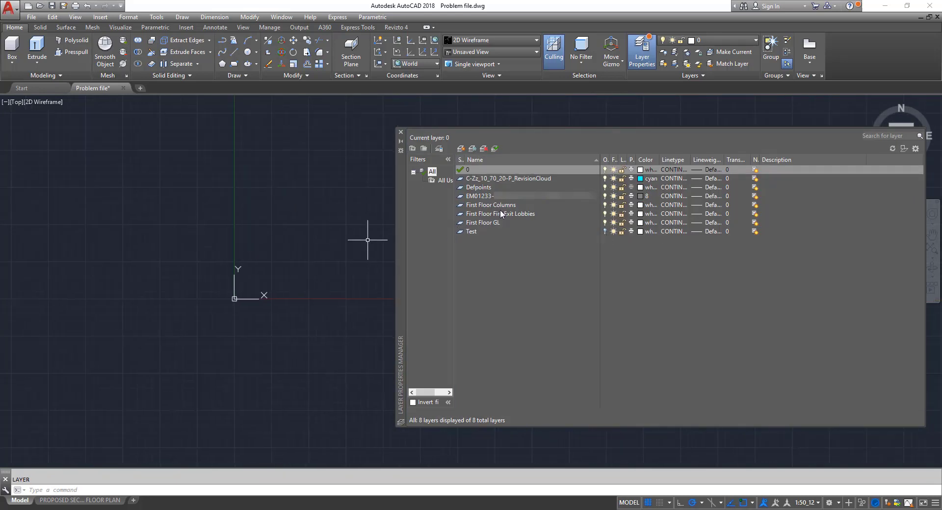
pyautogui.click(605, 230)
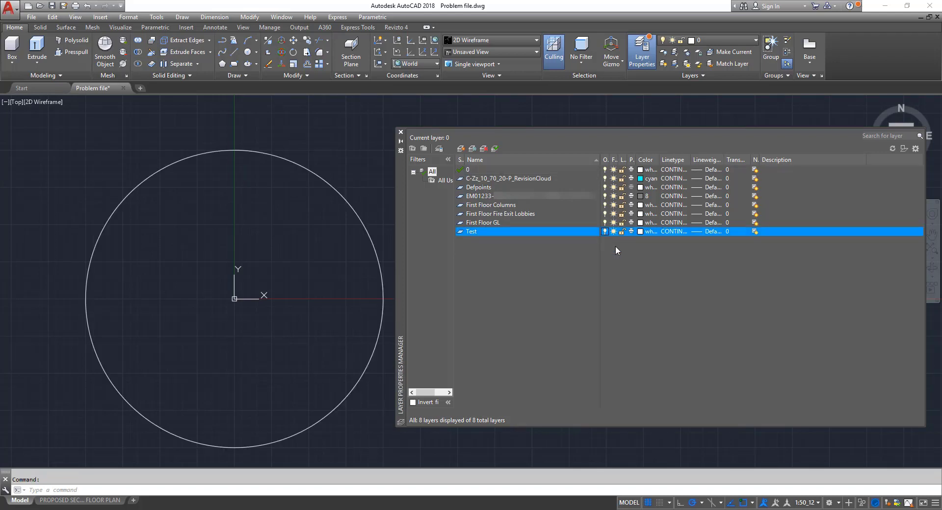
# Step: Select the stray circle revealed at the origin and recentre the view on it
pyautogui.moveTo(315, 190); pyautogui.dragTo(272, 190, button='middle')
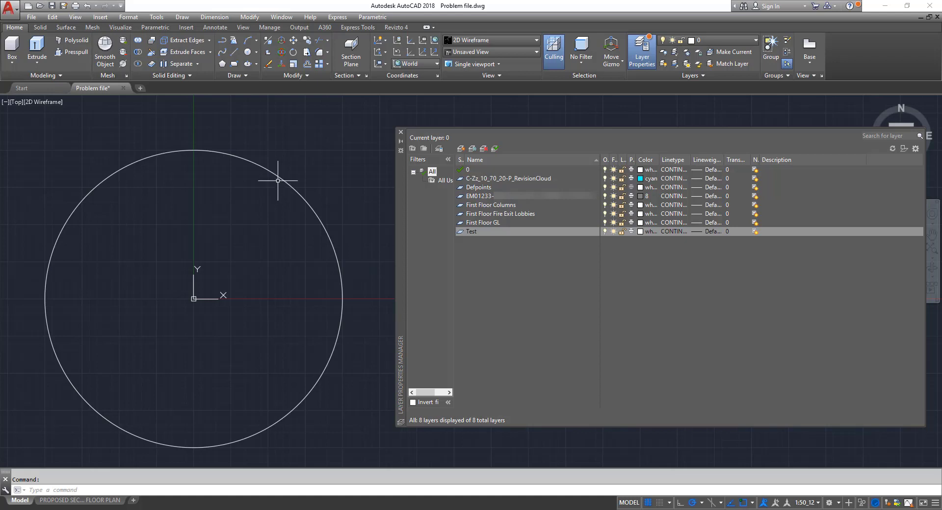
pyautogui.click(281, 183)
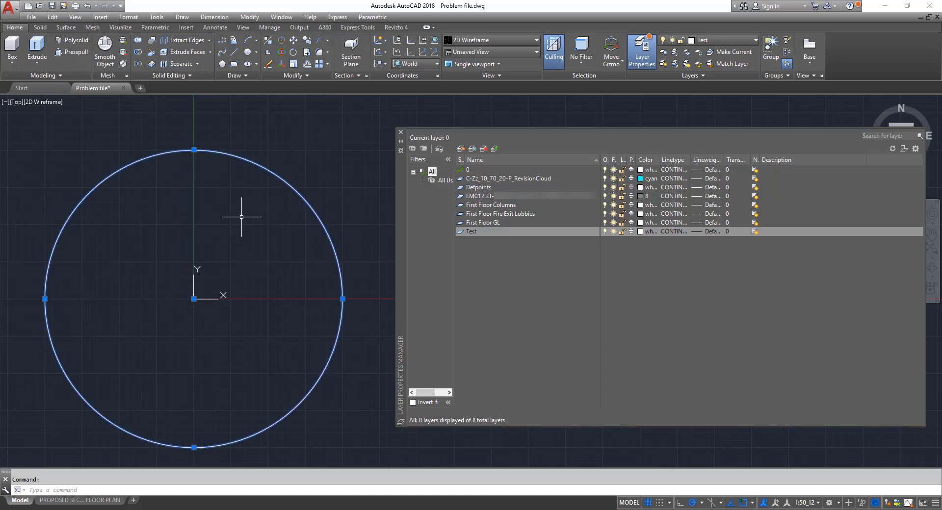
pyautogui.scroll(-6, 229, 214)
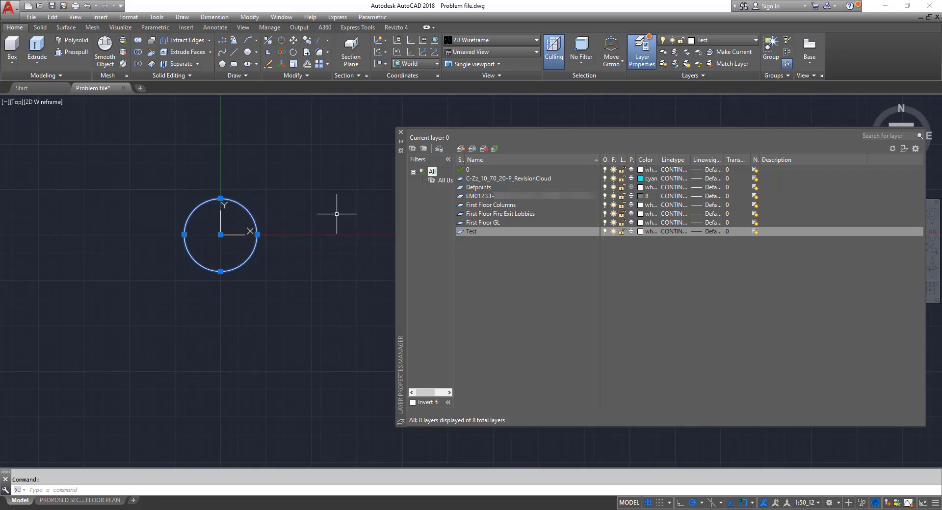
pyautogui.moveTo(301, 213); pyautogui.dragTo(306, 249, button='middle')
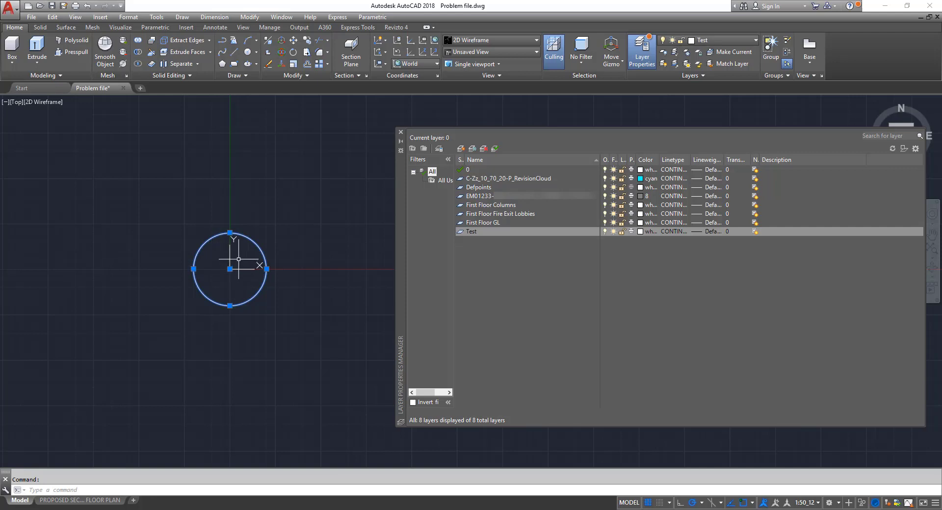
# Step: Crossing-select the stray circle on the Test layer and erase it
pyautogui.moveTo(248, 256); pyautogui.dragTo(228, 276, button='middle')
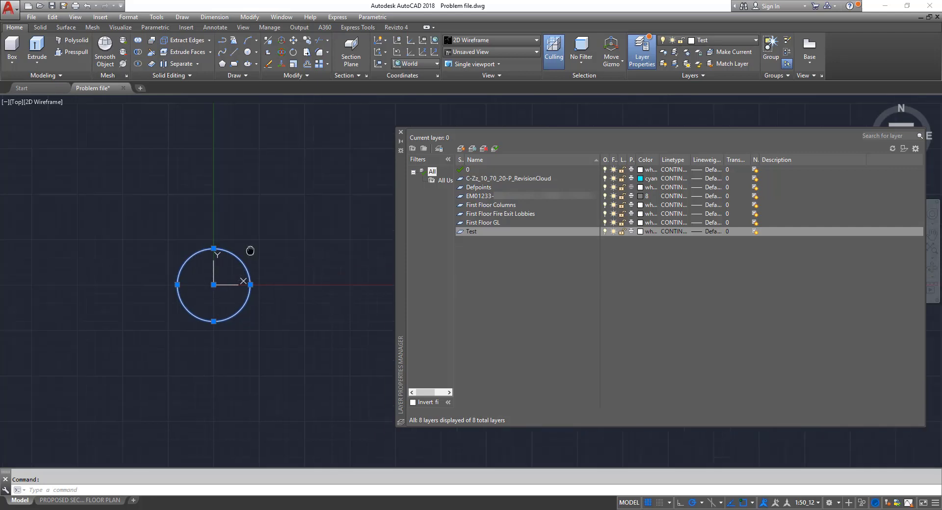
pyautogui.press('Escape')
pyautogui.click(267, 326)
pyautogui.click(231, 281)
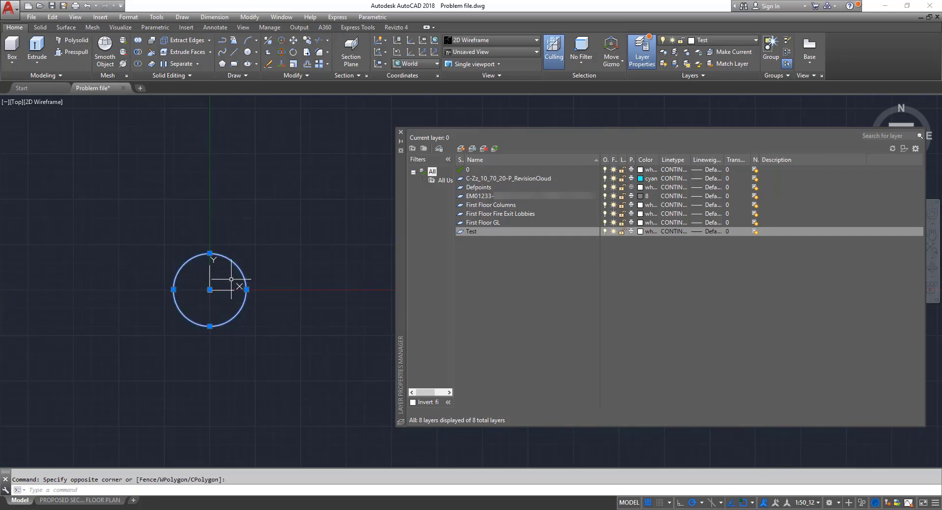
pyautogui.press('Delete')
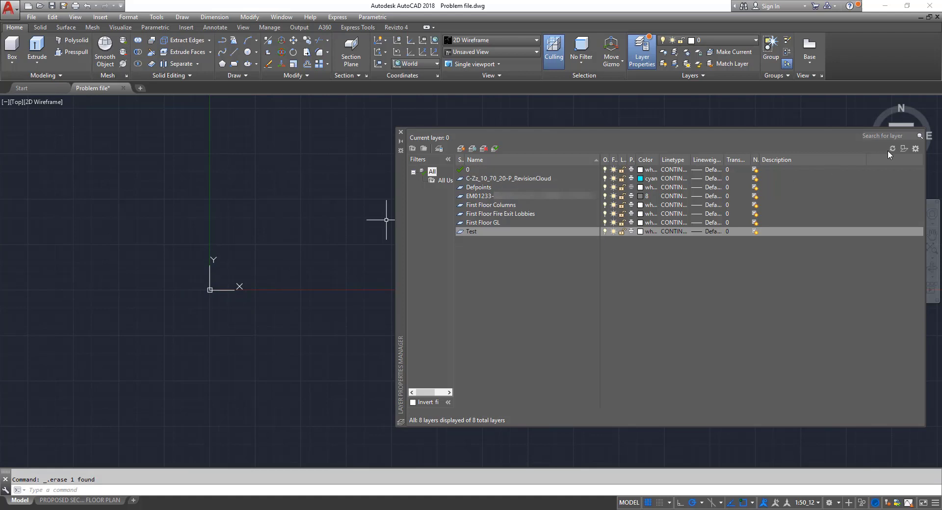
# Step: Close the Layer Properties Manager and zoom to extents to bring back the whole floor plan
pyautogui.click(400, 132)
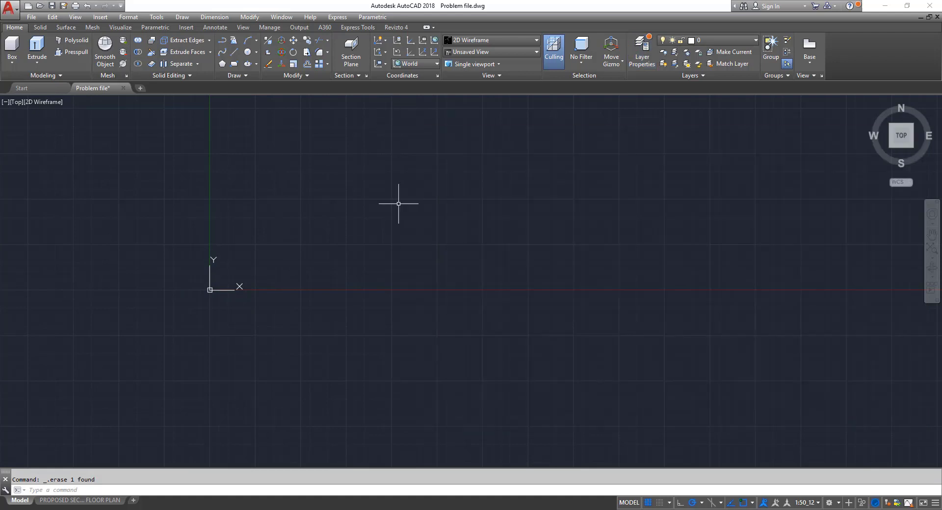
pyautogui.middleClick(331, 219)
pyautogui.middleClick(331, 219)
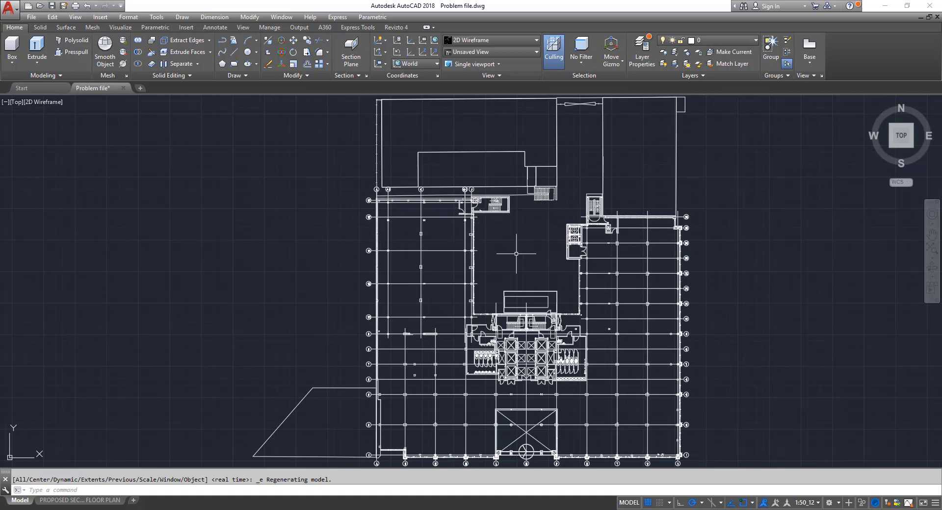
pyautogui.scroll(-2, 517, 255)
pyautogui.moveTo(538, 265); pyautogui.dragTo(452, 263, button='middle')
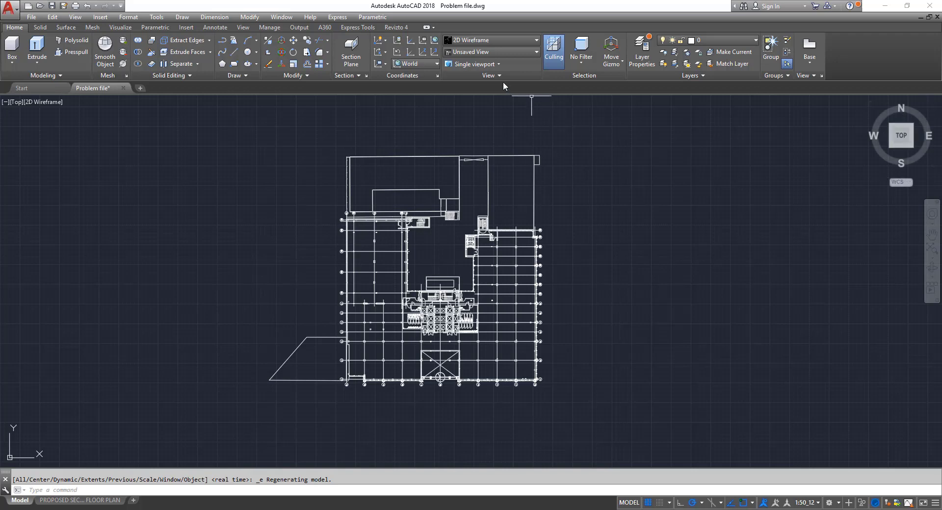
pyautogui.moveTo(469, 198)
pyautogui.mouseDown(button='middle')
pyautogui.moveTo(631, 197)
pyautogui.moveTo(469, 253)
pyautogui.moveTo(390, 175)
pyautogui.moveTo(478, 227)
pyautogui.moveTo(465, 213)
pyautogui.mouseUp(button='middle')
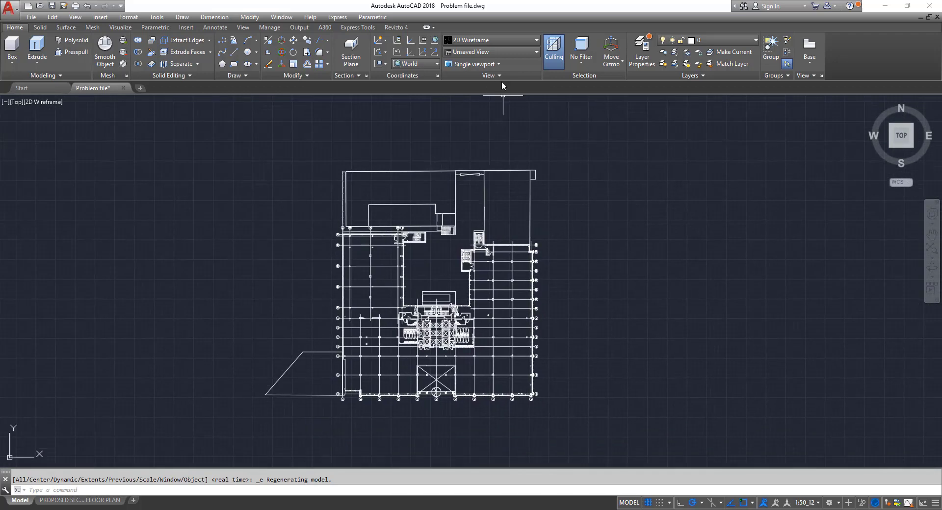
# Step: Switch the drawing view to SW Isometric, then to Front
pyautogui.click(516, 52)
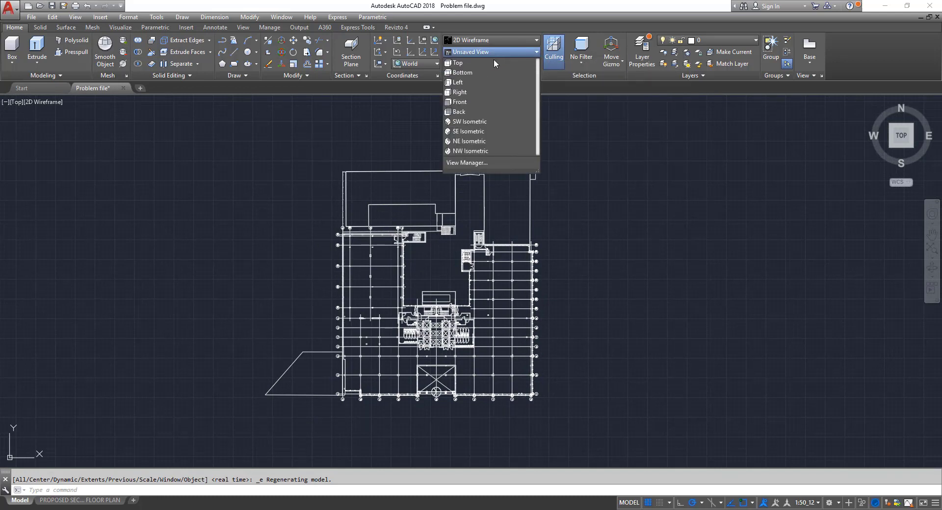
pyautogui.click(474, 122)
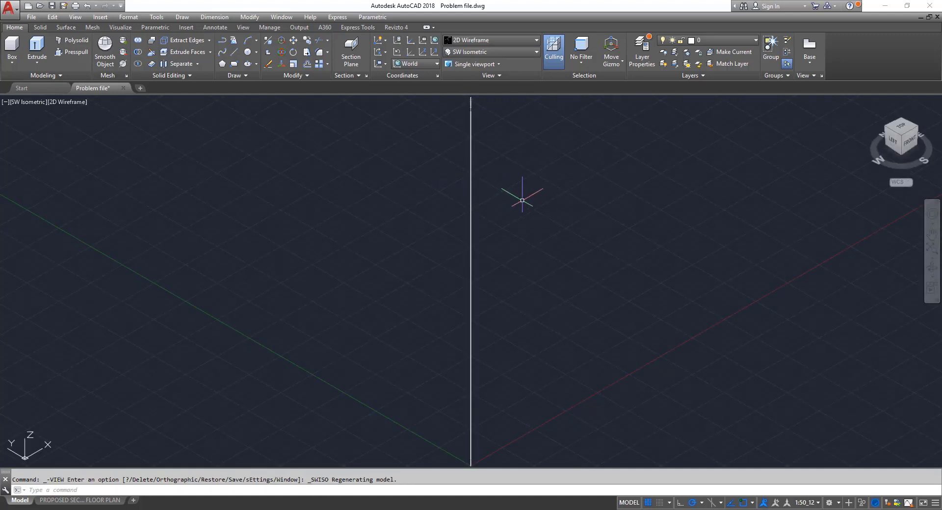
pyautogui.click(490, 52)
pyautogui.click(474, 102)
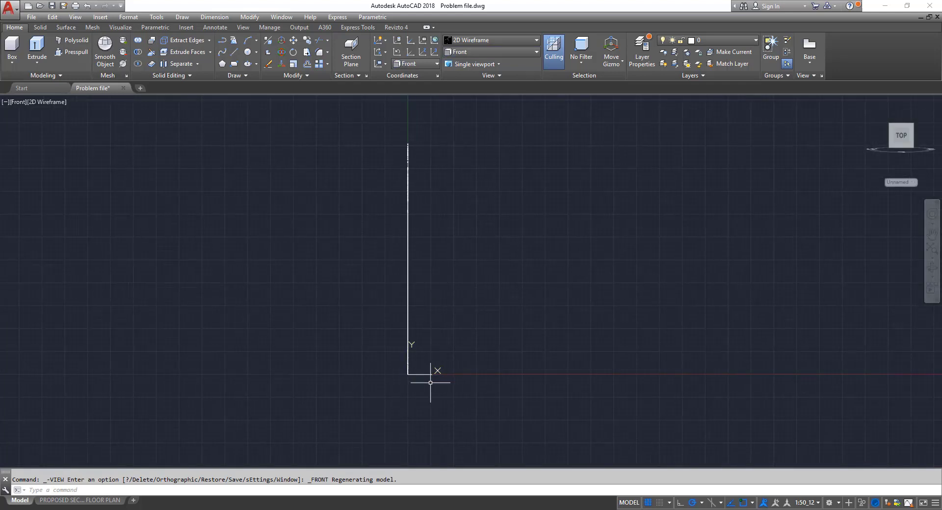
# Step: Make two window selections along the base line of the drawing
pyautogui.click(537, 397)
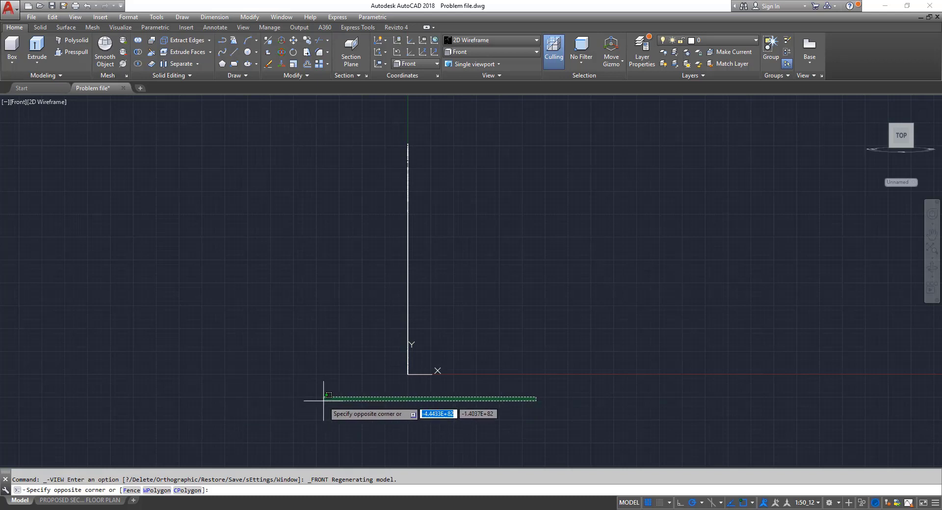
pyautogui.click(324, 393)
pyautogui.click(251, 378)
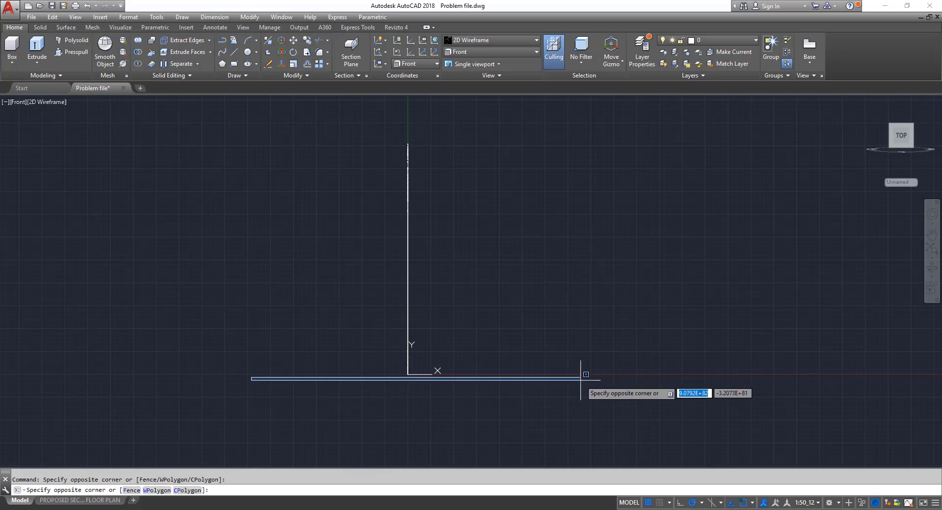
pyautogui.click(556, 377)
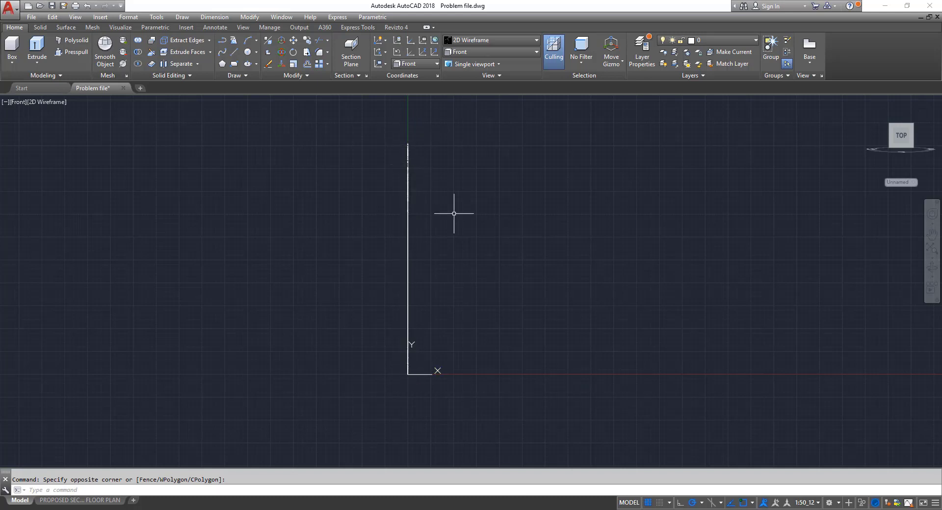
# Step: Crossing-select the 62 stray vertical splines and delete them
pyautogui.click(408, 214)
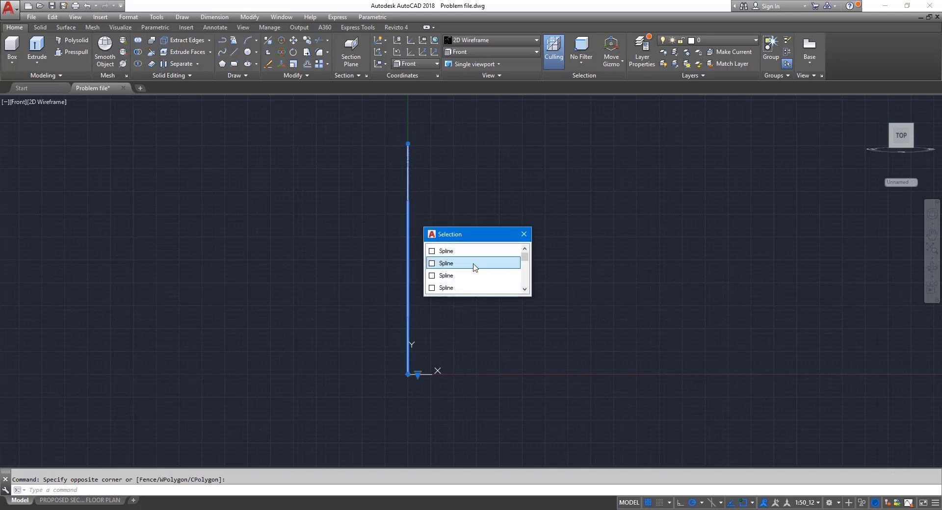
pyautogui.scroll(-2, 475, 267)
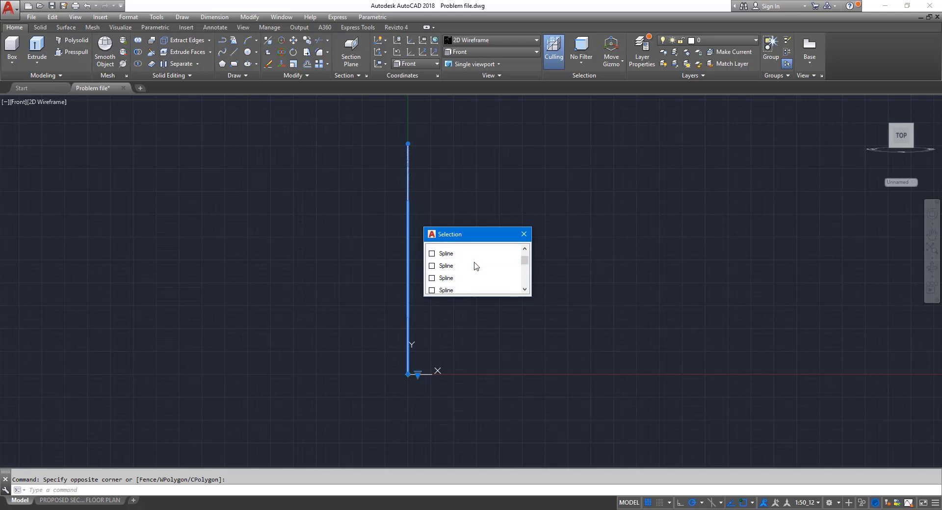
pyautogui.scroll(-1, 472, 270)
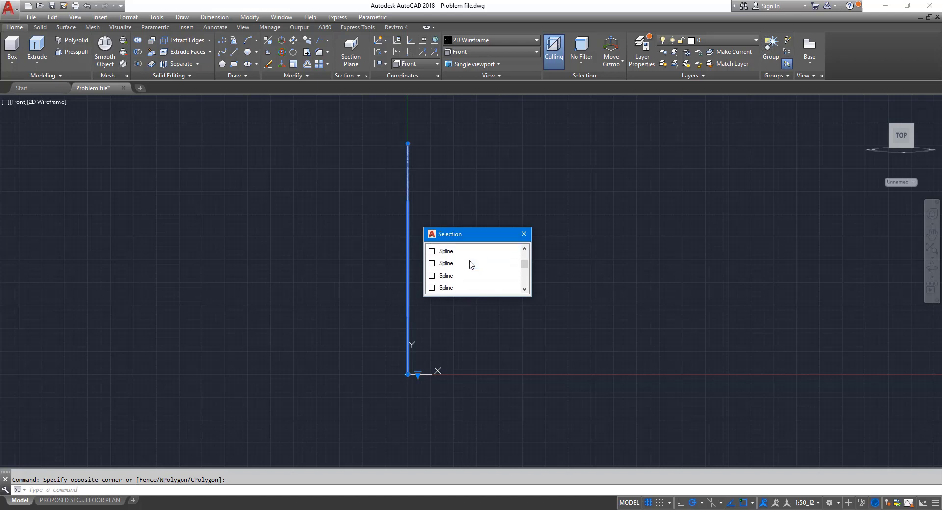
pyautogui.click(524, 236)
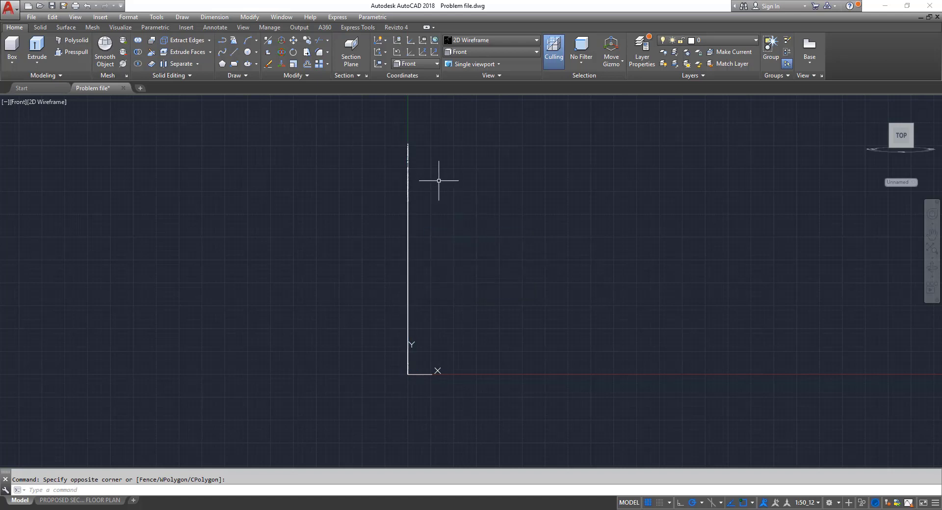
pyautogui.click(435, 131)
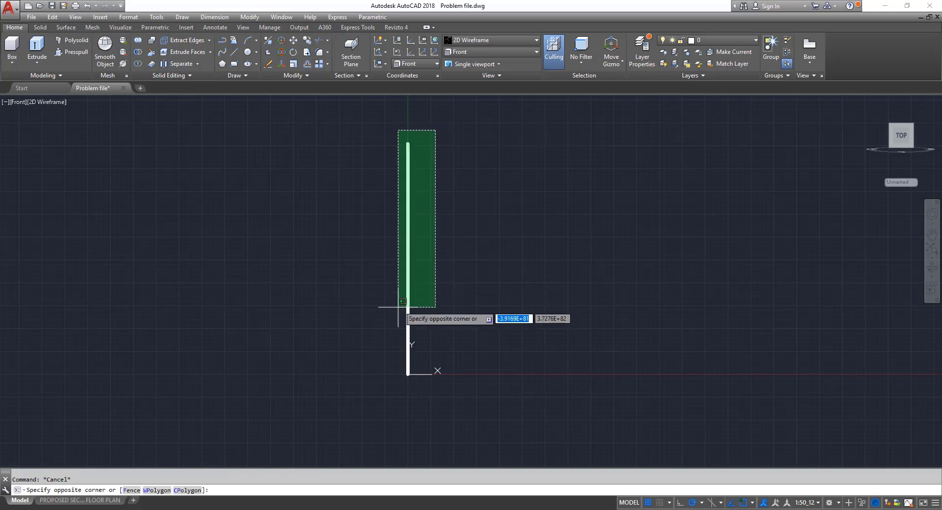
pyautogui.click(390, 368)
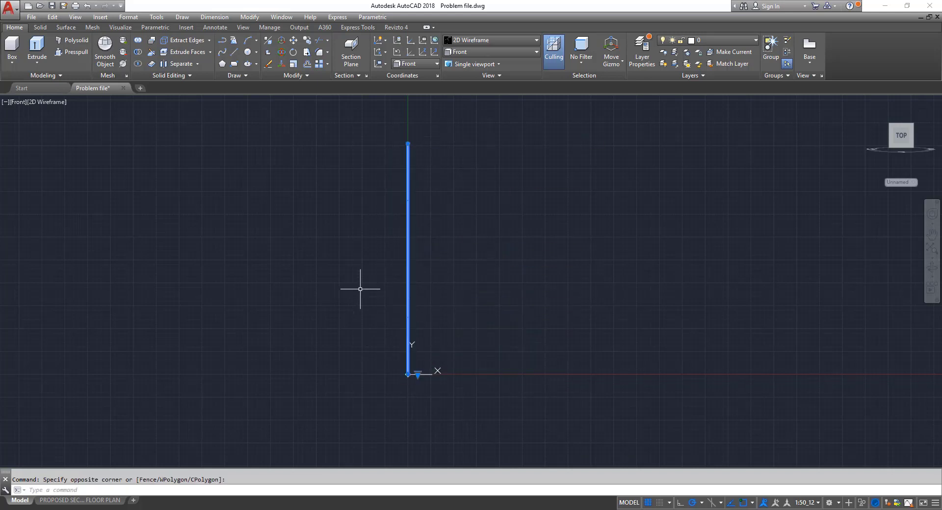
pyautogui.press('Delete')
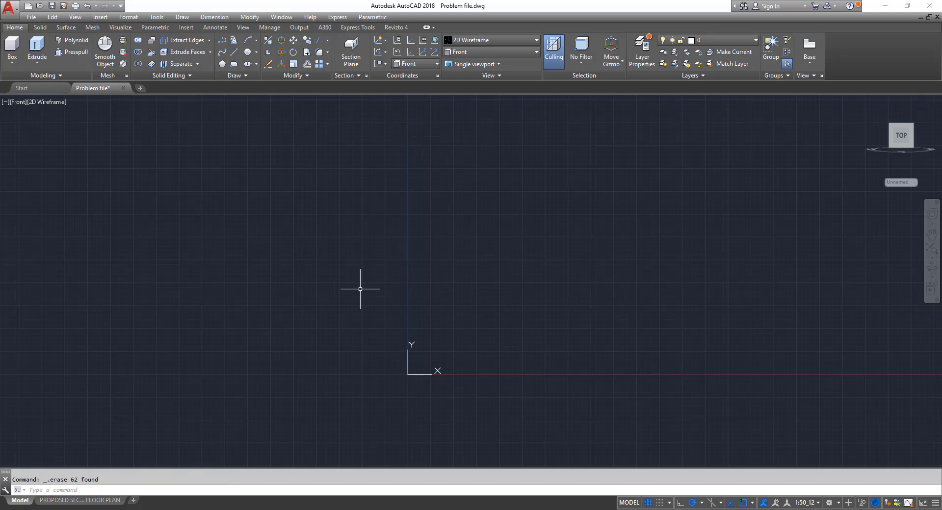
# Step: Zoom to extents and window-select the remaining flat horizontal plan
pyautogui.middleClick(409, 375)
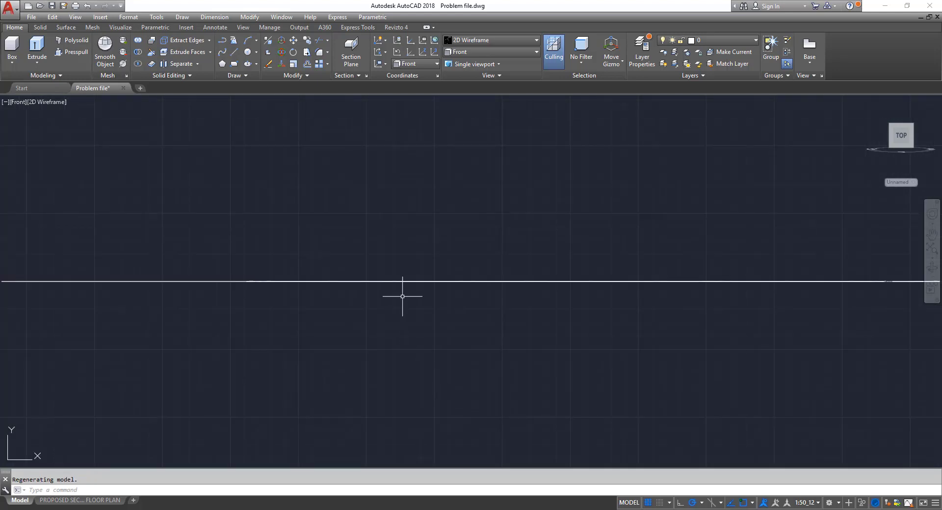
pyautogui.scroll(-1, 402, 296)
pyautogui.click(127, 260)
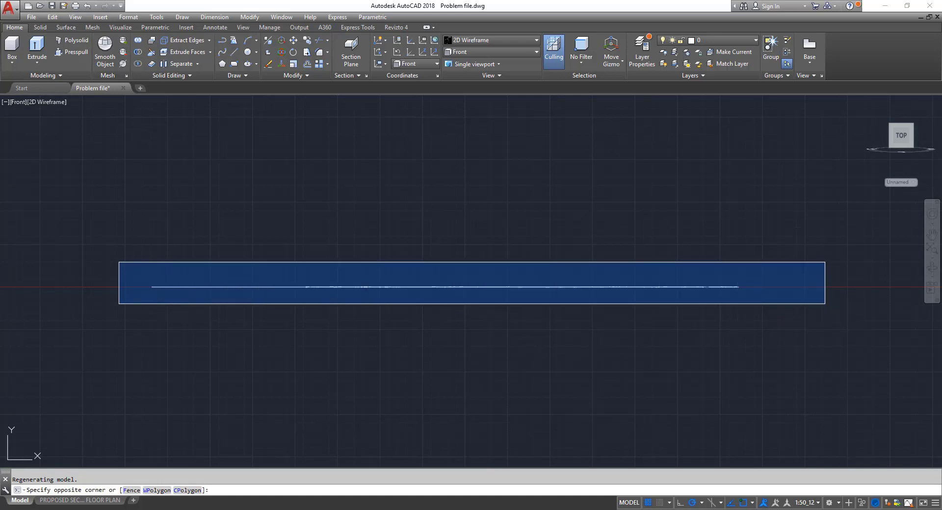
pyautogui.click(826, 304)
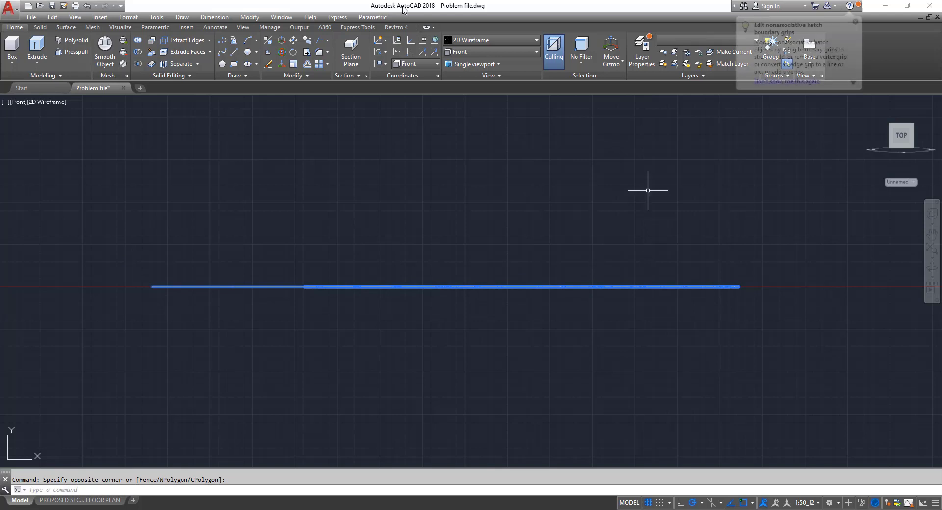
pyautogui.click(504, 51)
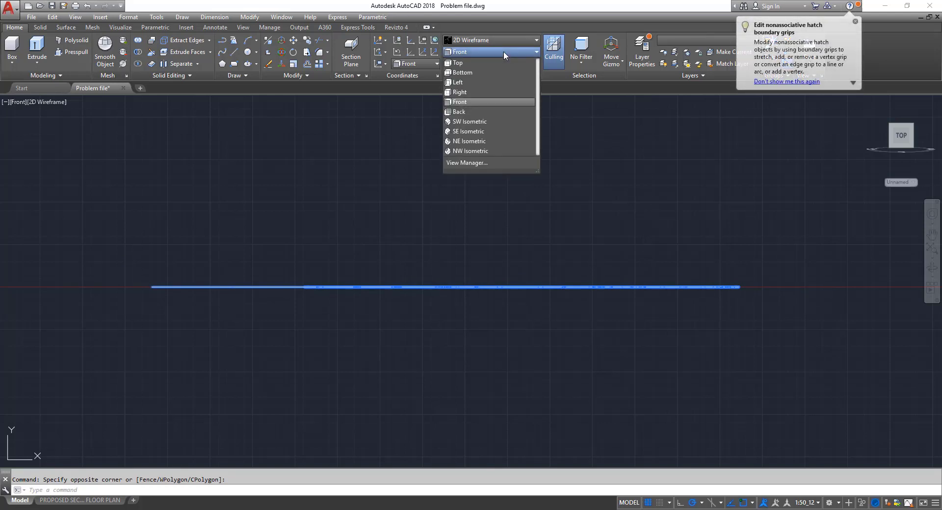
# Step: Switch to the Top view and zoom out to see the whole floor plan
pyautogui.click(457, 62)
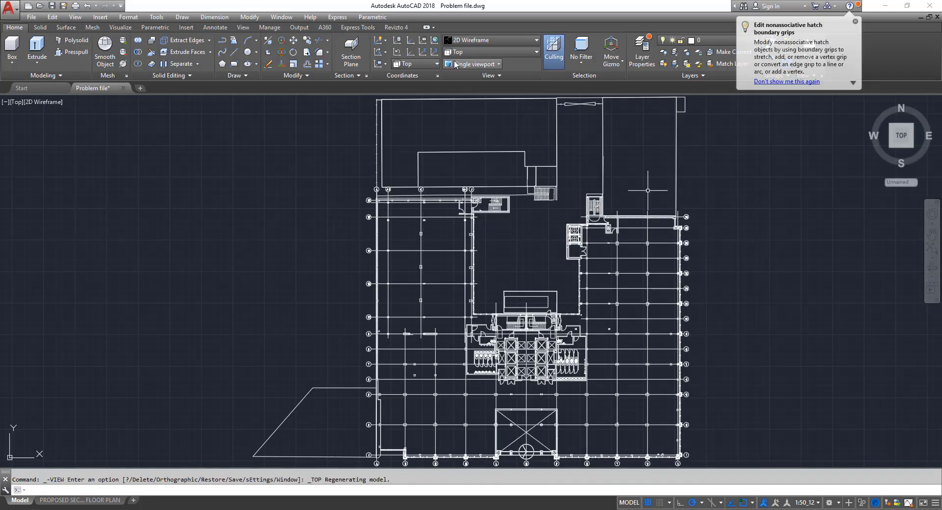
pyautogui.press('Escape')
pyautogui.scroll(-2, 322, 236)
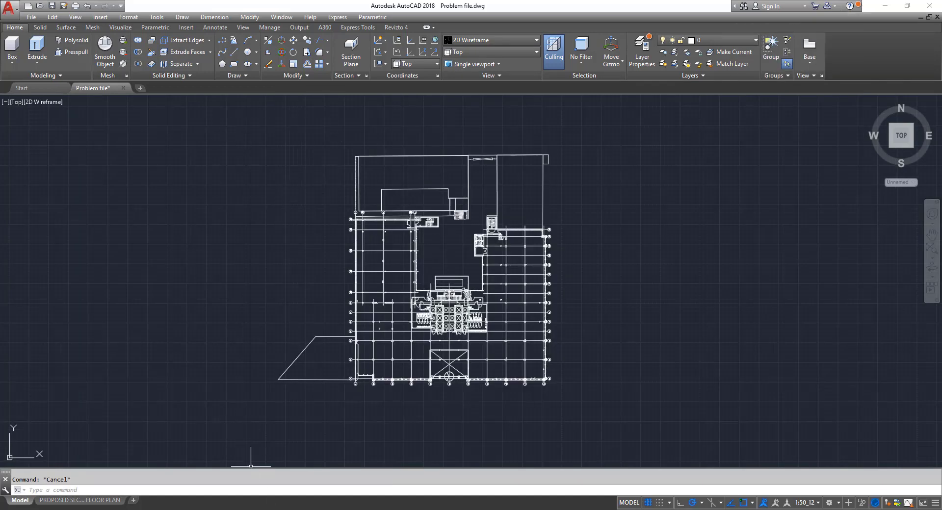
# Step: Check the Revit error screenshot in Photos, then close it
pyautogui.moveTo(277, 509)
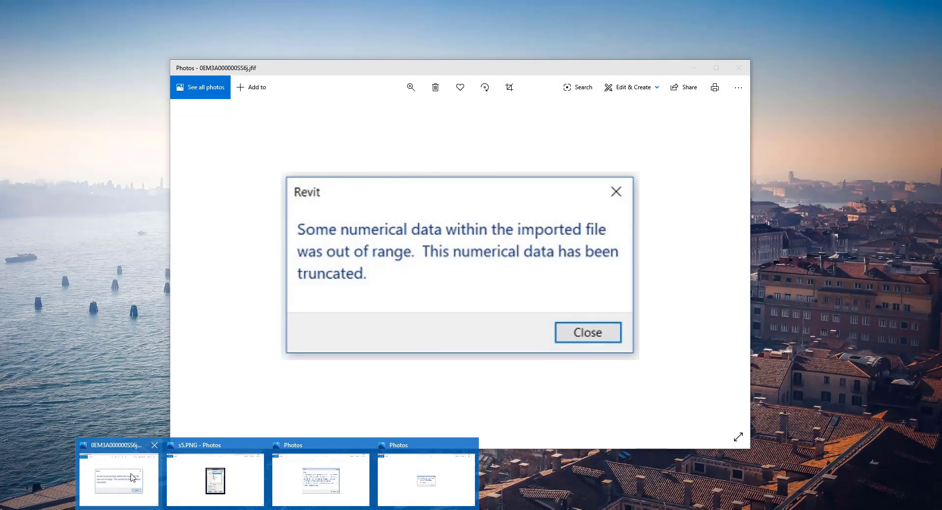
pyautogui.click(133, 477)
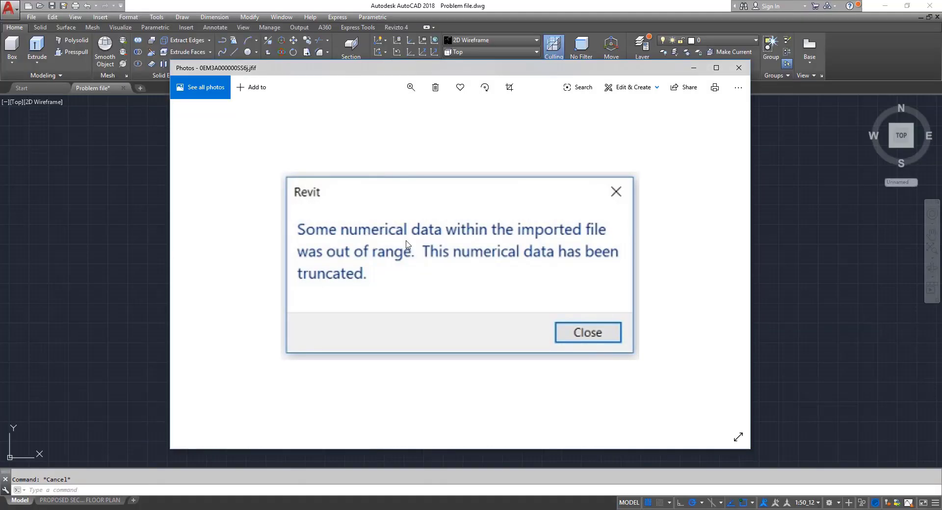
pyautogui.click(528, 6)
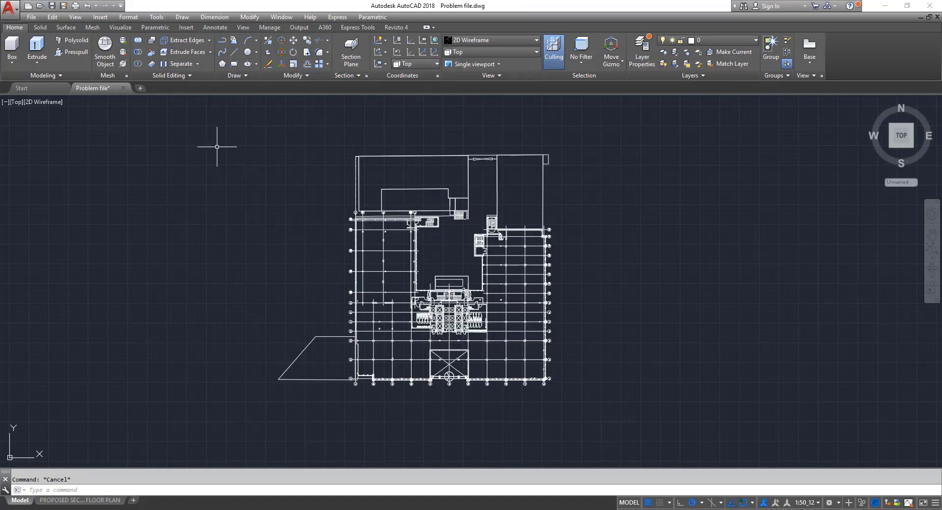
# Step: Window-select the whole floor plan and WBLOCK it out to C:\REVIT\WBlock.dwg
pyautogui.click(225, 131)
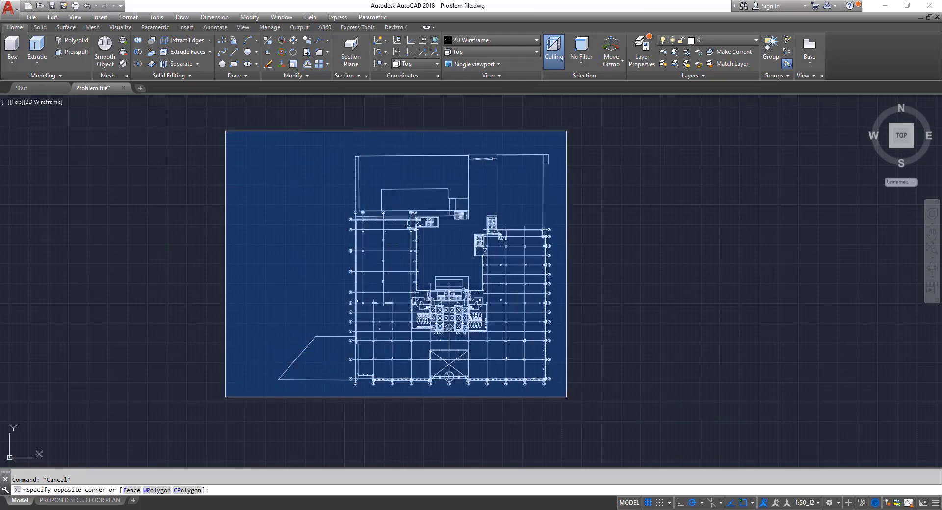
pyautogui.click(567, 398)
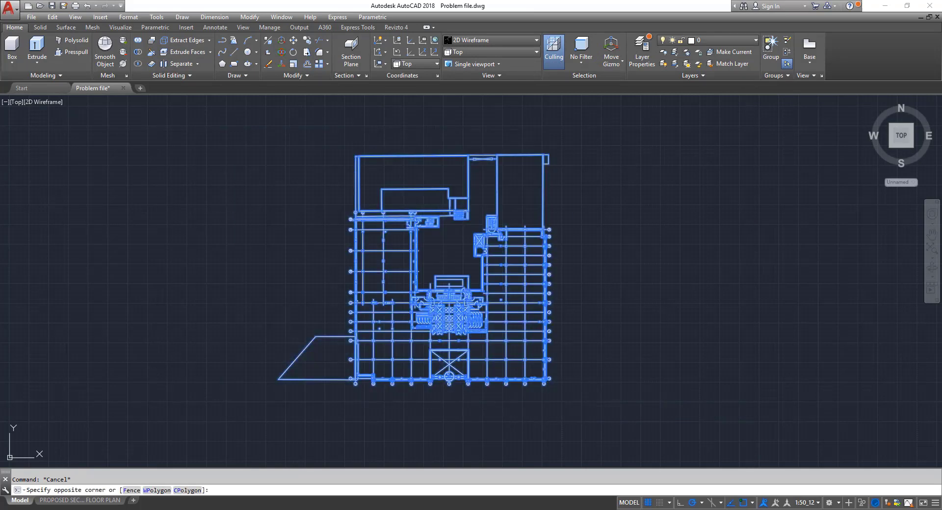
pyautogui.click(566, 398)
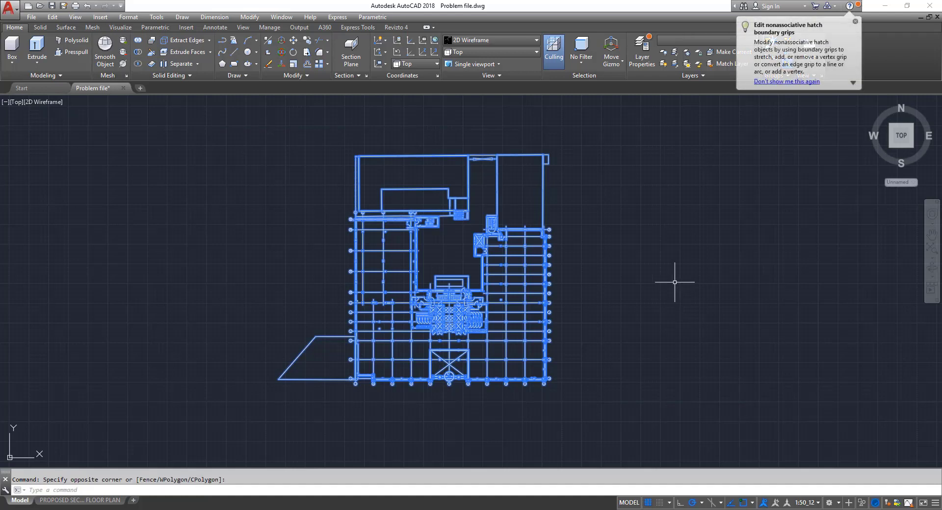
pyautogui.write('WBLOCK')
pyautogui.press('Return')
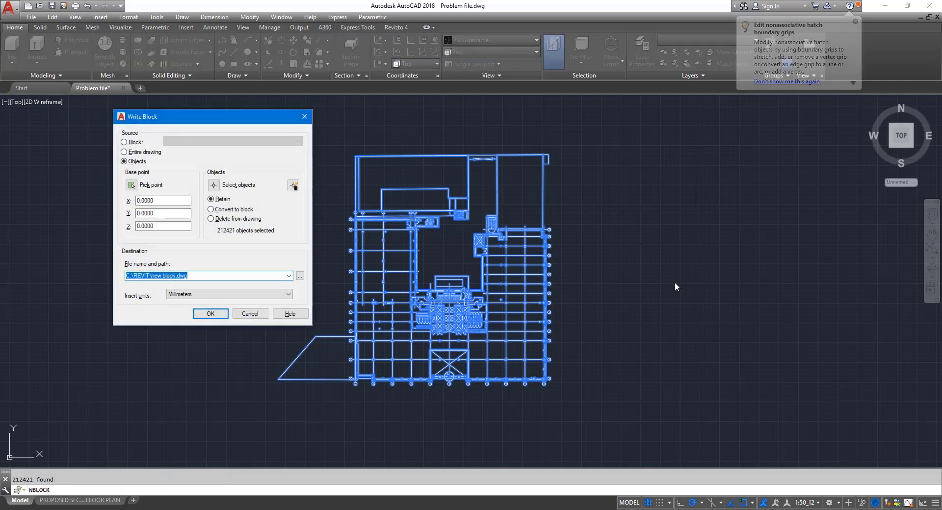
pyautogui.moveTo(244, 121); pyautogui.dragTo(232, 143)
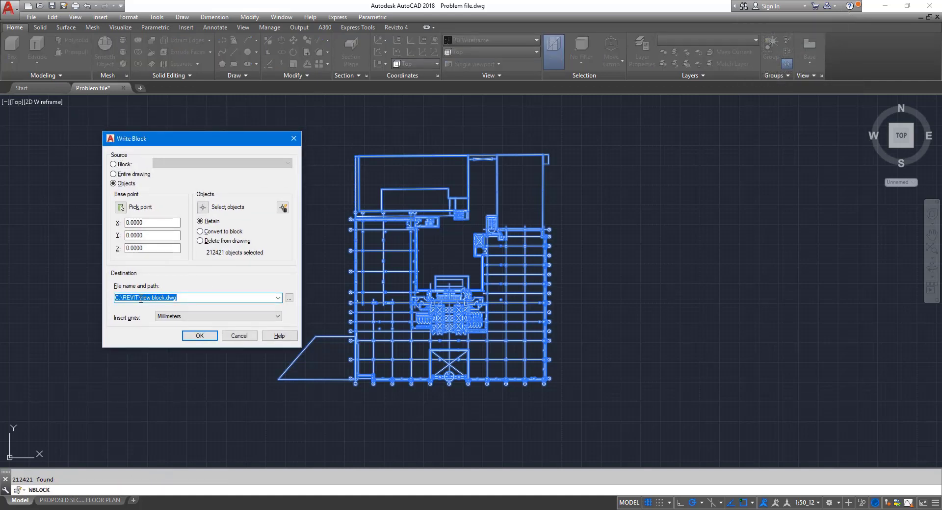
pyautogui.moveTo(140, 299); pyautogui.dragTo(165, 298)
pyautogui.write('WBlock')
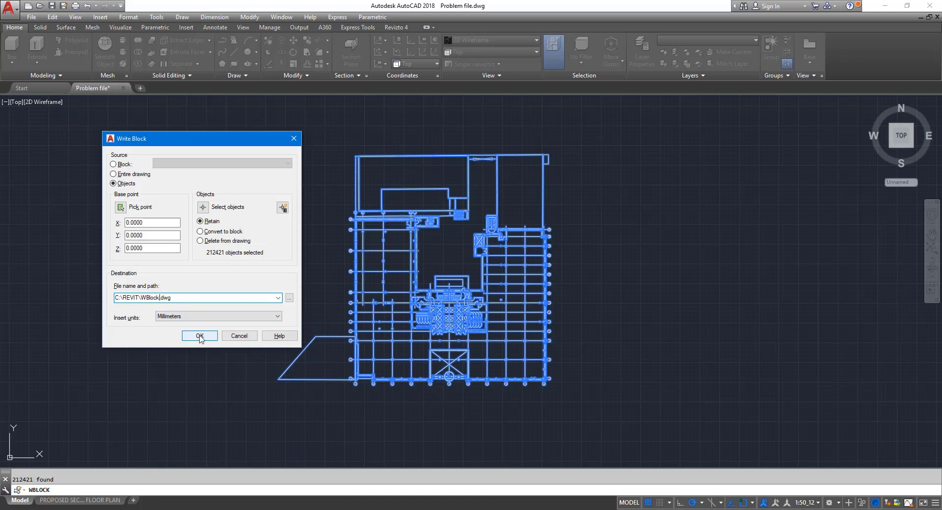
pyautogui.click(200, 338)
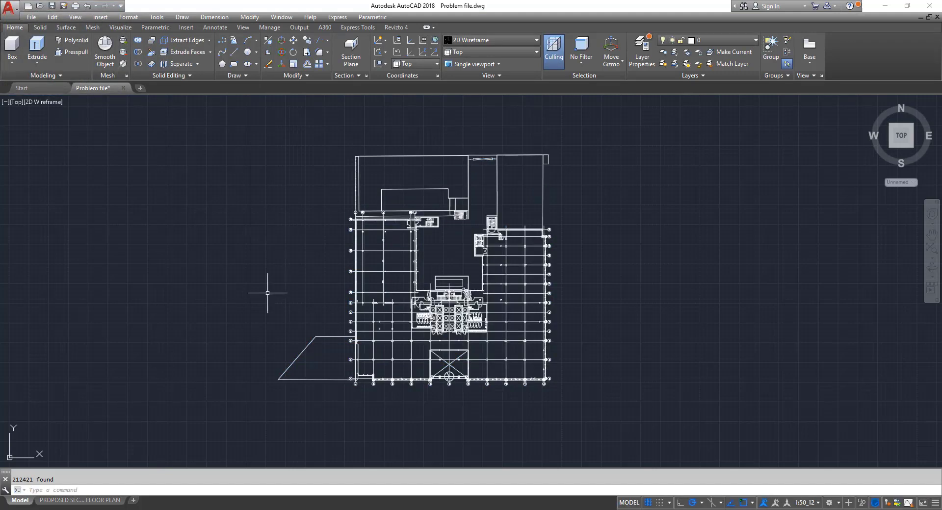
# Step: Close Problem file without saving and open WBlock.dwg from the REVIT folder
pyautogui.click(124, 88)
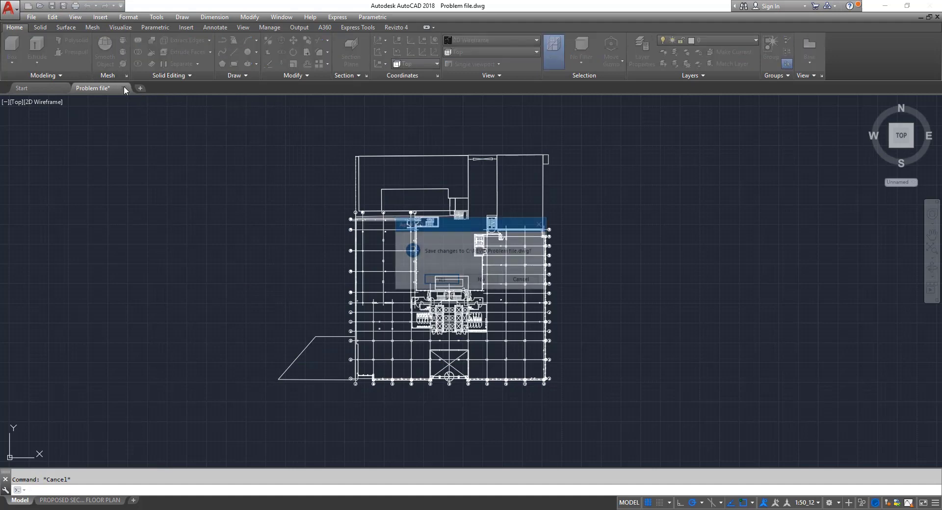
pyautogui.click(481, 281)
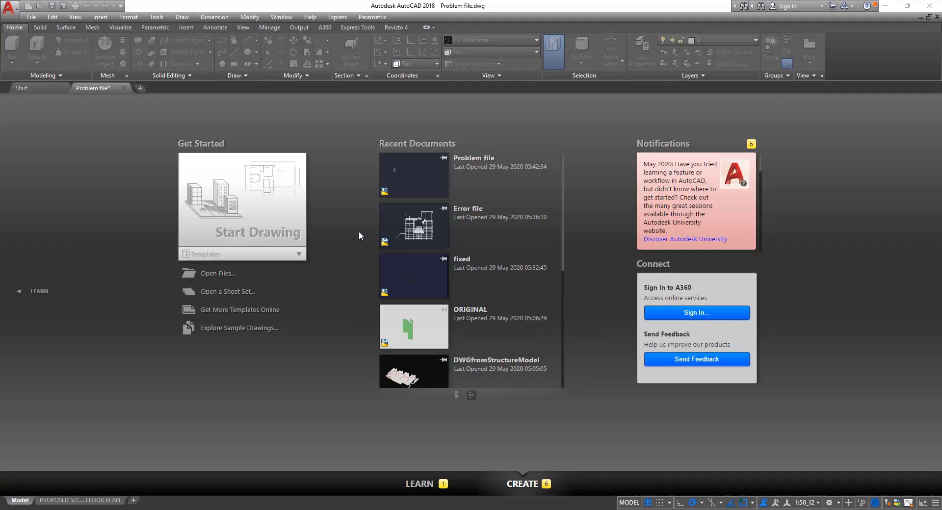
pyautogui.click(43, 8)
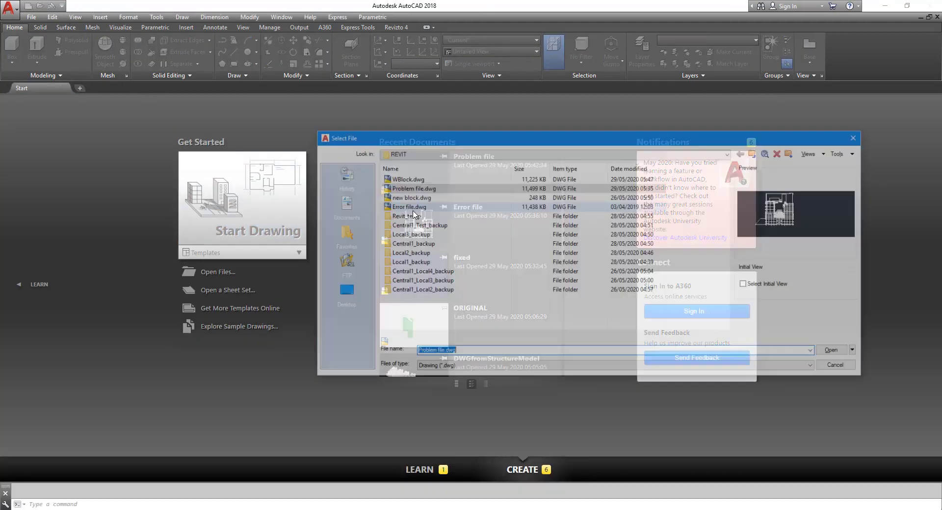
pyautogui.click(432, 179)
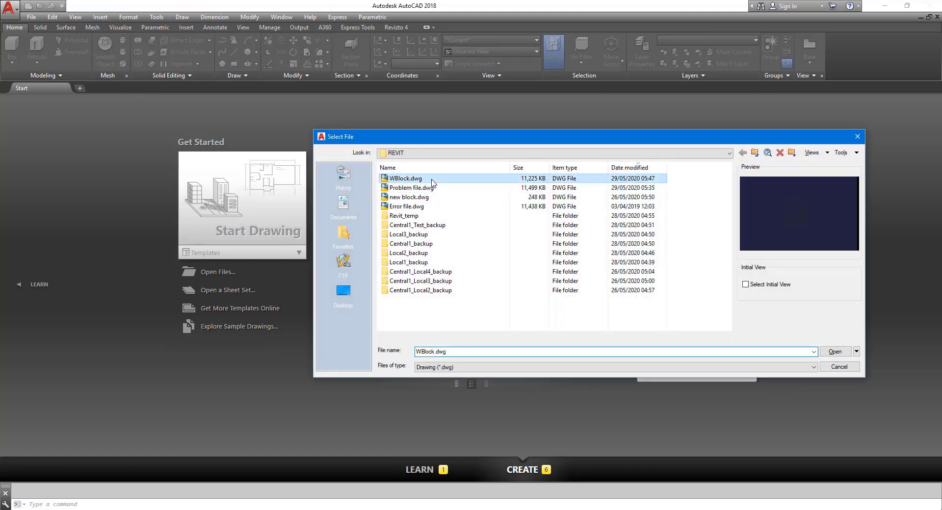
pyautogui.click(835, 351)
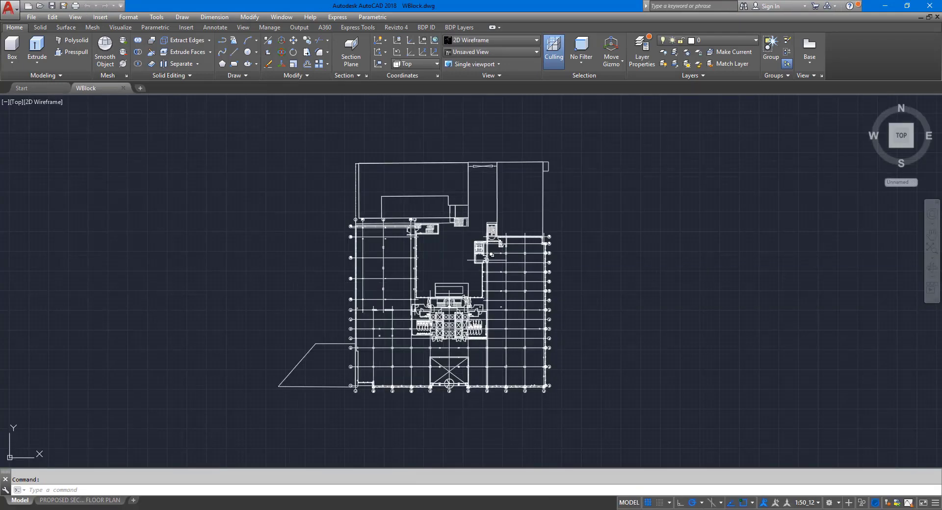
pyautogui.moveTo(454, 256); pyautogui.dragTo(431, 256, button='middle')
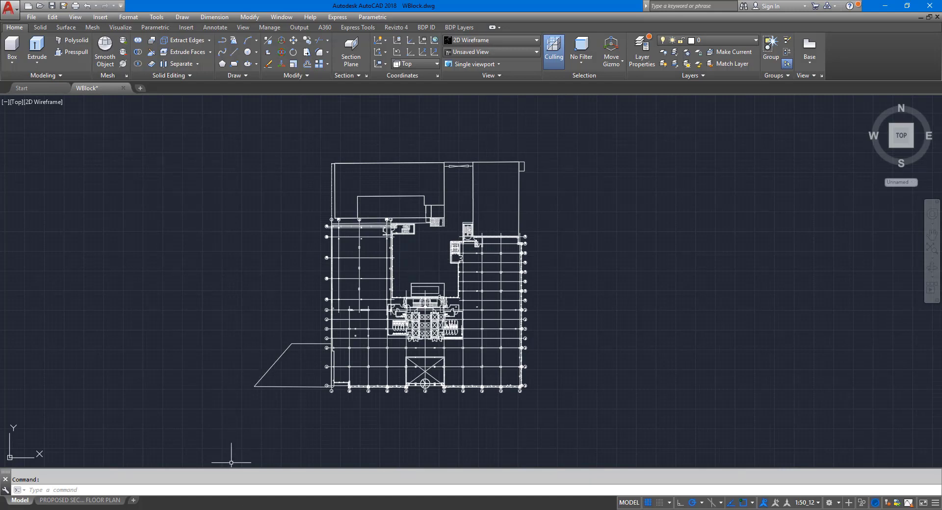
pyautogui.moveTo(253, 509)
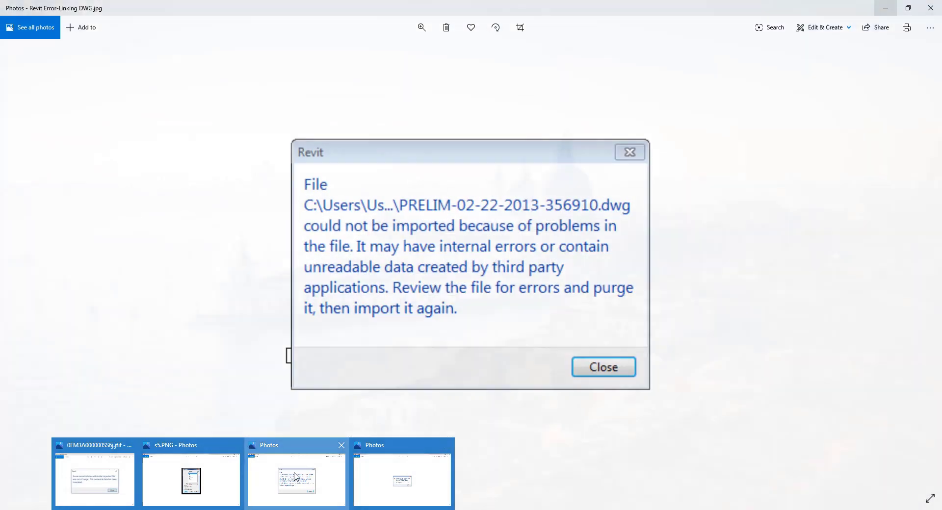
# Step: View the Revit linking-error screenshot in Photos, then close it
pyautogui.click(296, 476)
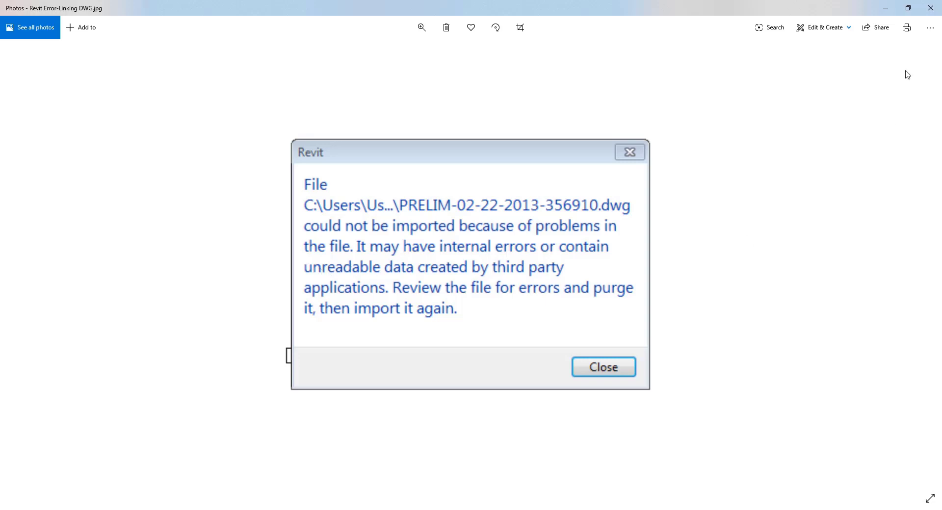
pyautogui.click(931, 8)
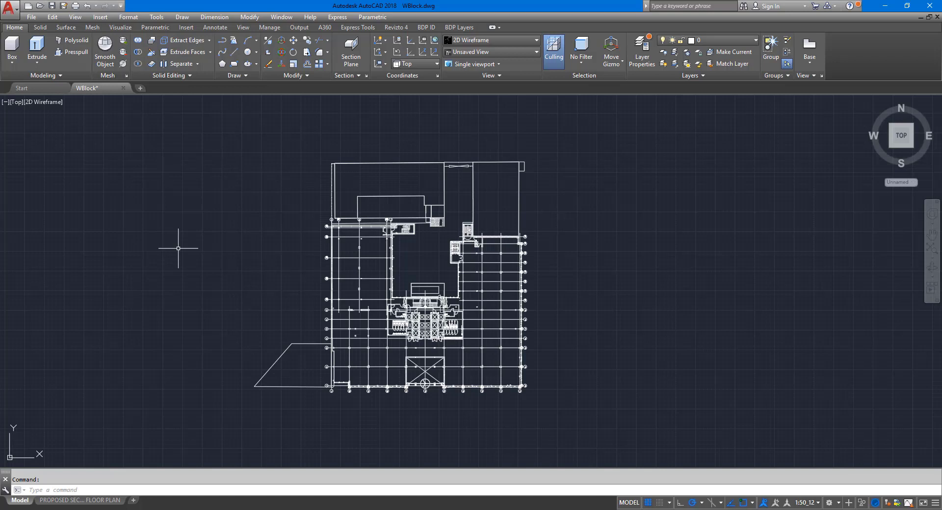
# Step: Run AUDIT on WBlock.dwg with error fixing set to Y
pyautogui.write('audit')
pyautogui.press('Escape')
pyautogui.moveTo(151, 469); pyautogui.dragTo(159, 369)
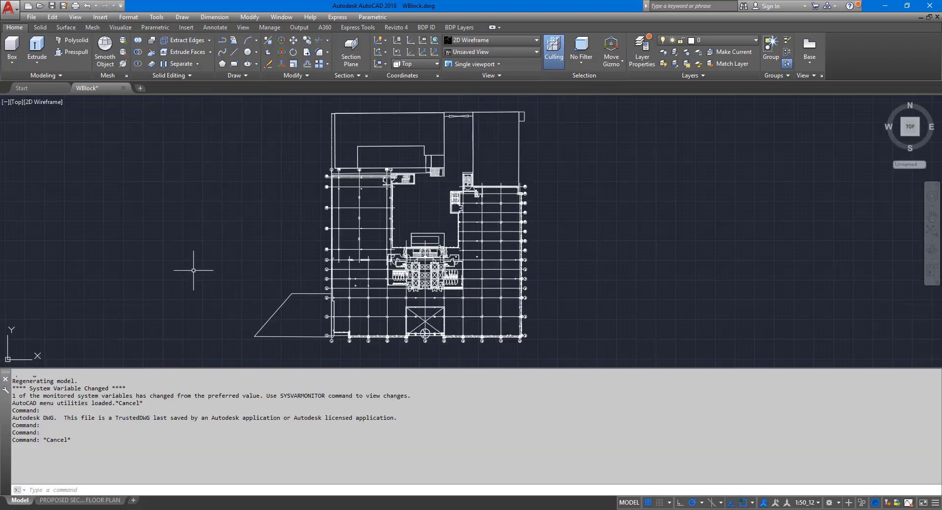
pyautogui.write('audit')
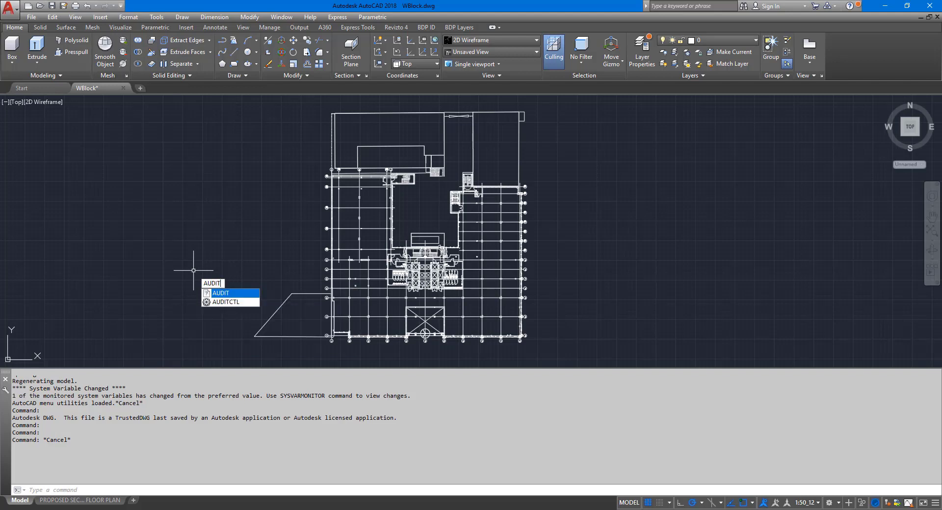
pyautogui.press('Return')
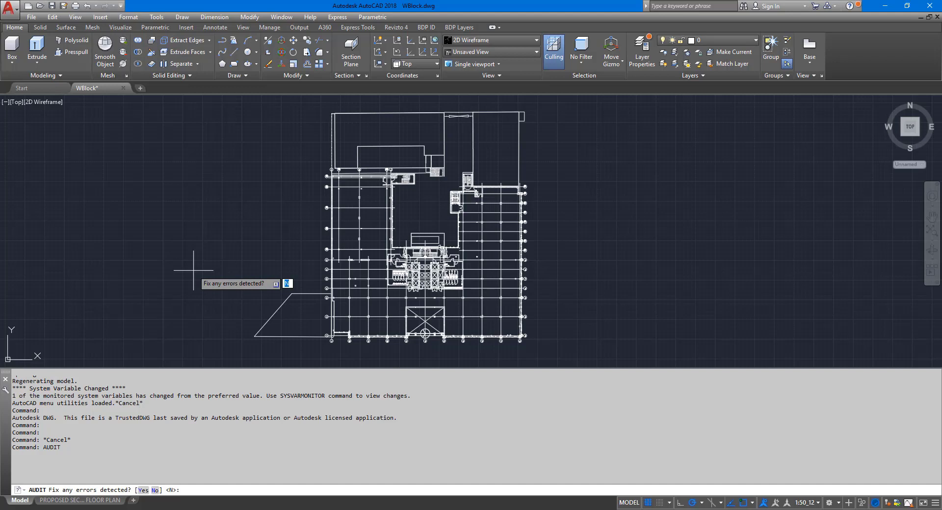
pyautogui.write('y')
pyautogui.press('Return')
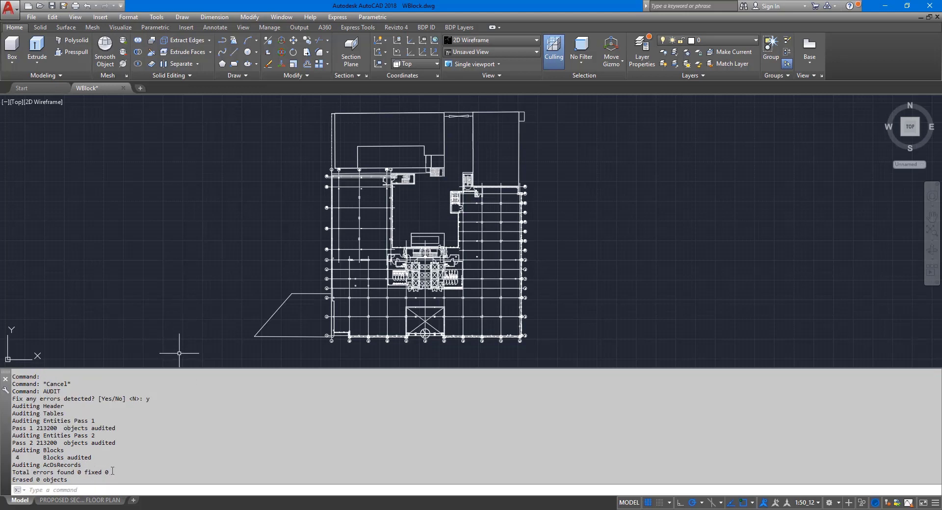
# Step: Review the audit results showing 0 errors found, then shrink the command history
pyautogui.moveTo(111, 471); pyautogui.dragTo(55, 469)
pyautogui.click(72, 467)
pyautogui.moveTo(13, 473); pyautogui.dragTo(107, 472)
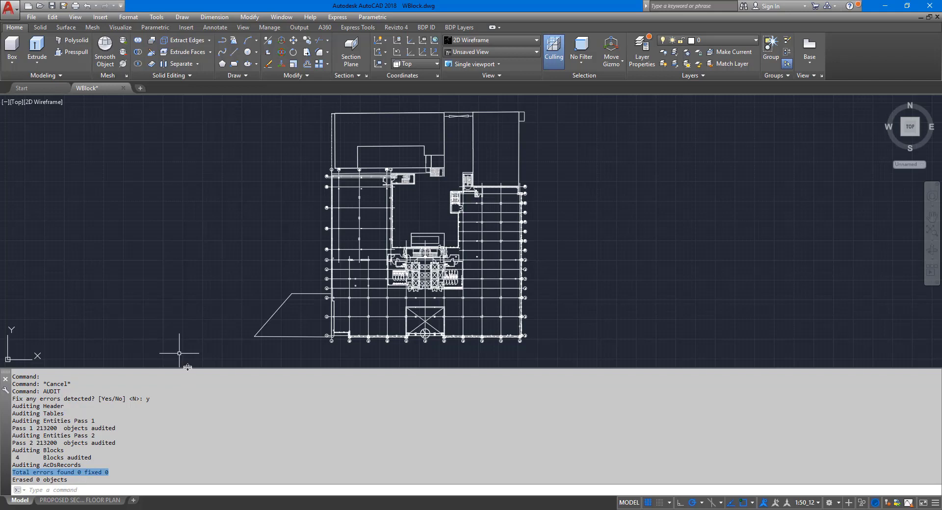
pyautogui.moveTo(187, 367); pyautogui.dragTo(185, 462)
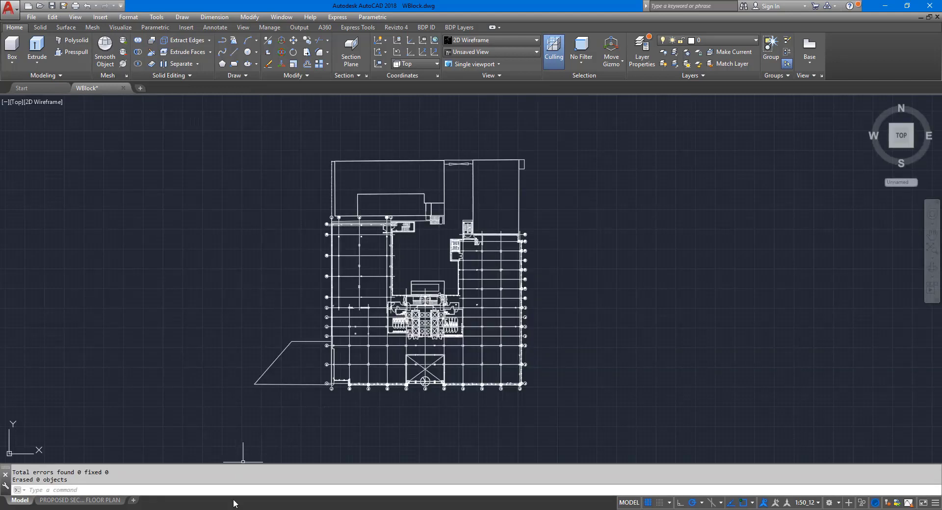
pyautogui.moveTo(253, 509)
pyautogui.click(423, 477)
pyautogui.moveTo(496, 4); pyautogui.dragTo(515, 139)
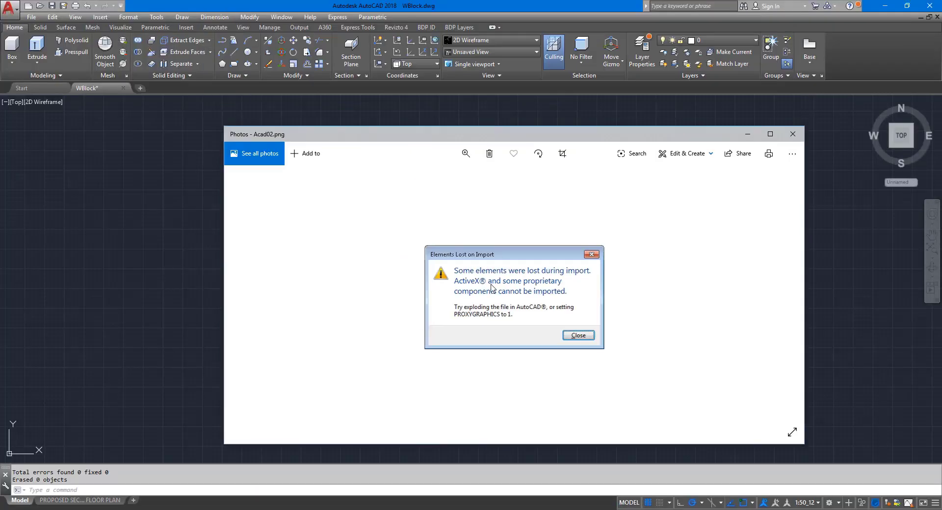
pyautogui.scroll(2, 493, 287)
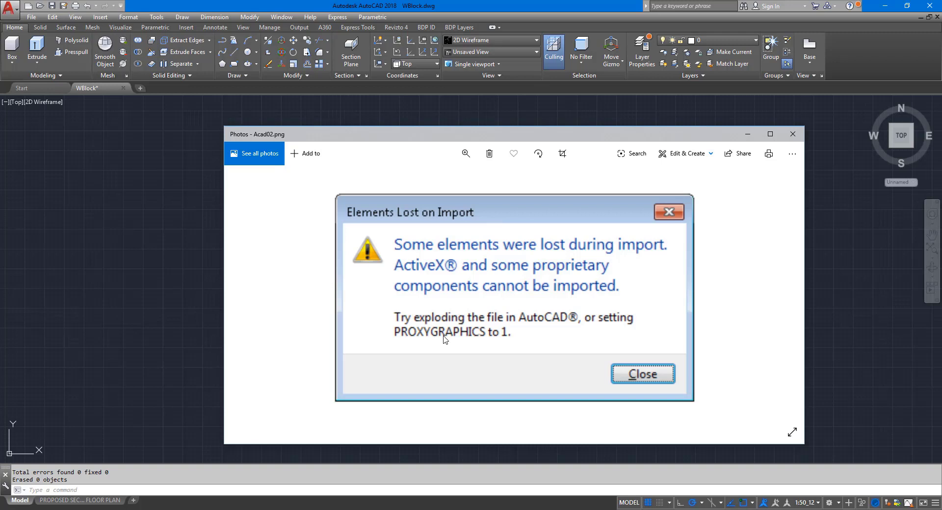
pyautogui.click(440, 4)
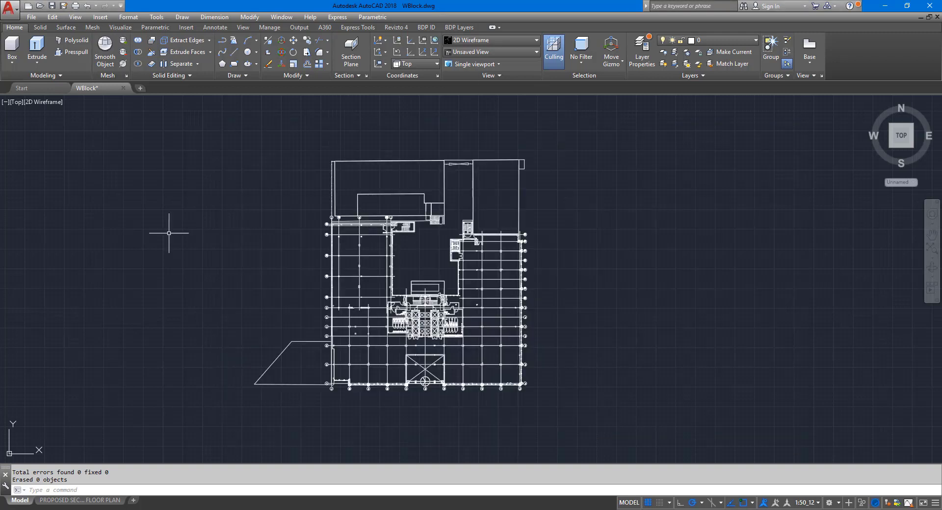
# Step: Set the PROXYGRAPHICS system variable to 1
pyautogui.write('PRO')
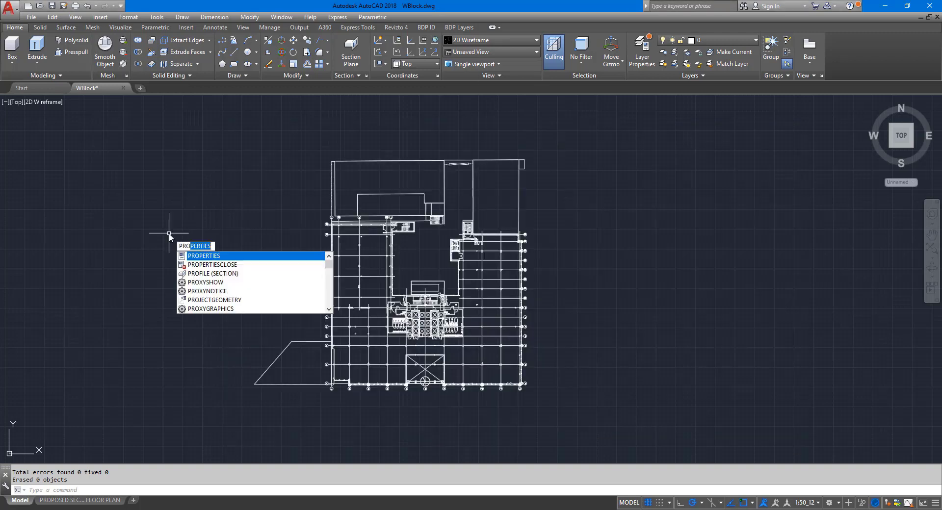
pyautogui.write('XY')
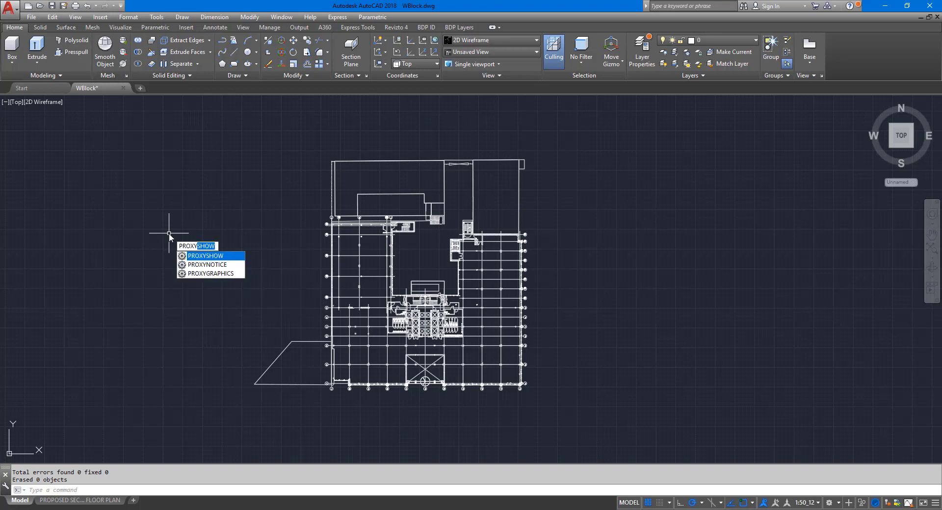
pyautogui.press('Down')
pyautogui.press('Down')
pyautogui.press('Return')
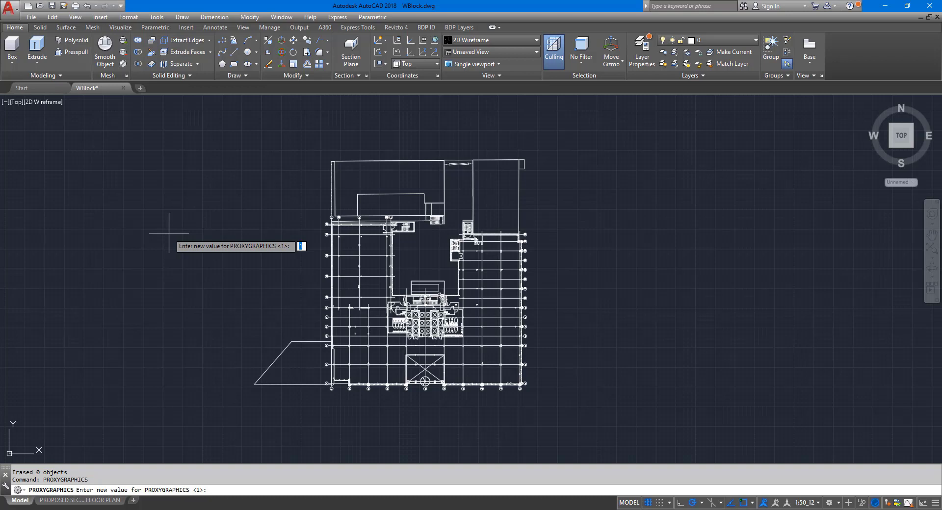
pyautogui.press('Return')
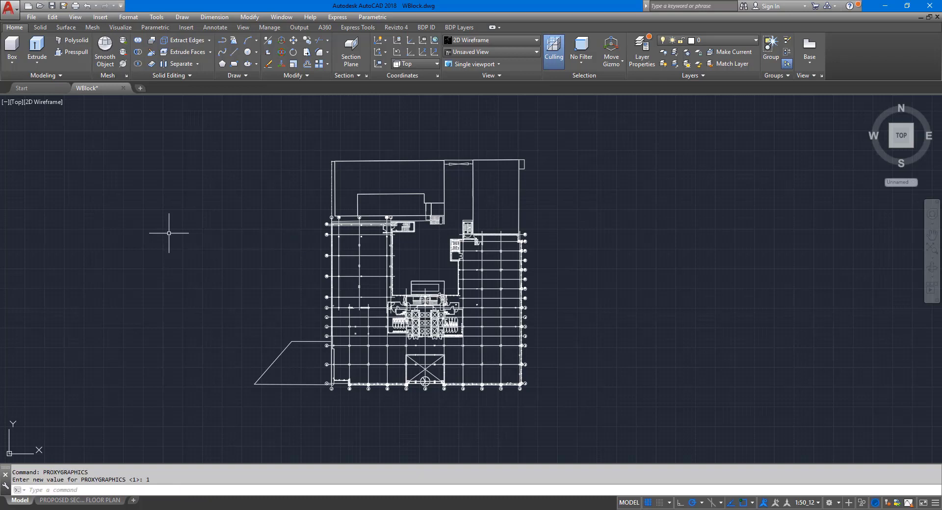
pyautogui.moveTo(246, 507)
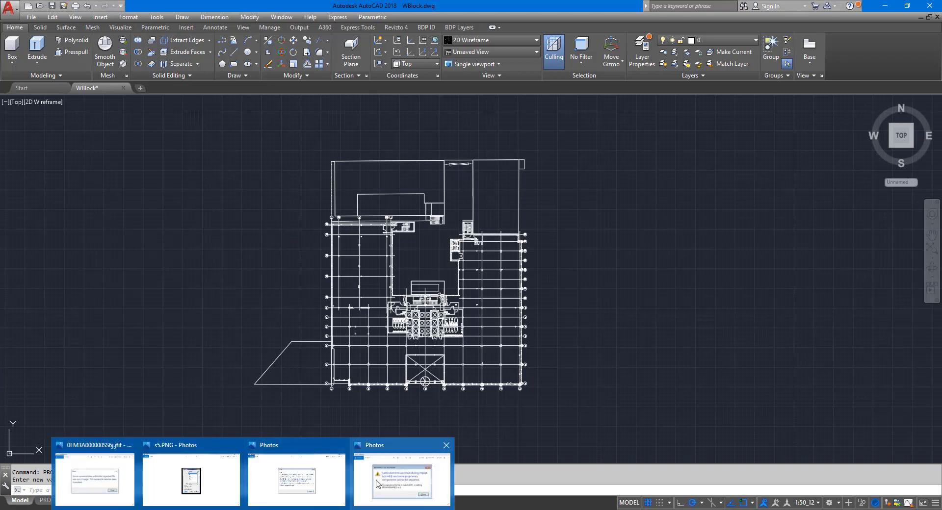
pyautogui.click(377, 484)
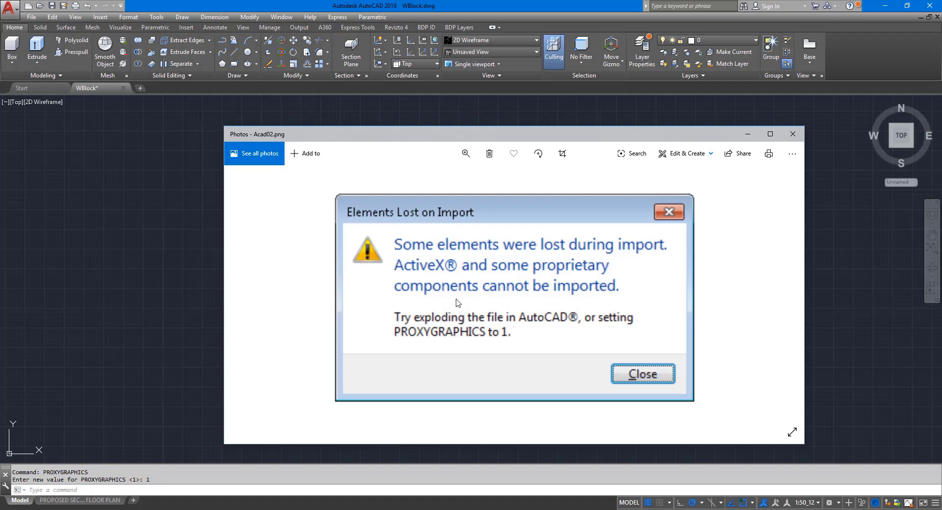
# Step: Save WBlock.dwg as an AutoCAD 2010/LT2010 drawing, replacing the existing file
pyautogui.hotkey('alt', 'F4')
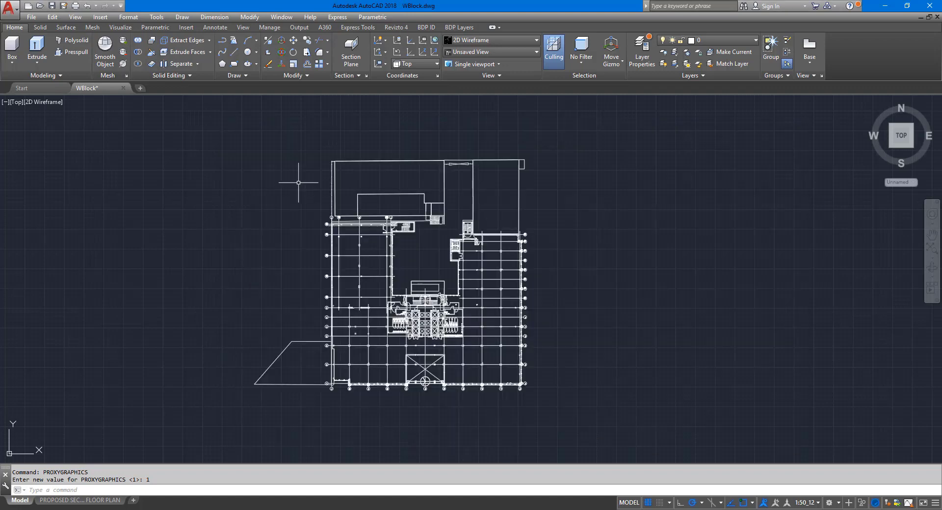
pyautogui.click(8, 8)
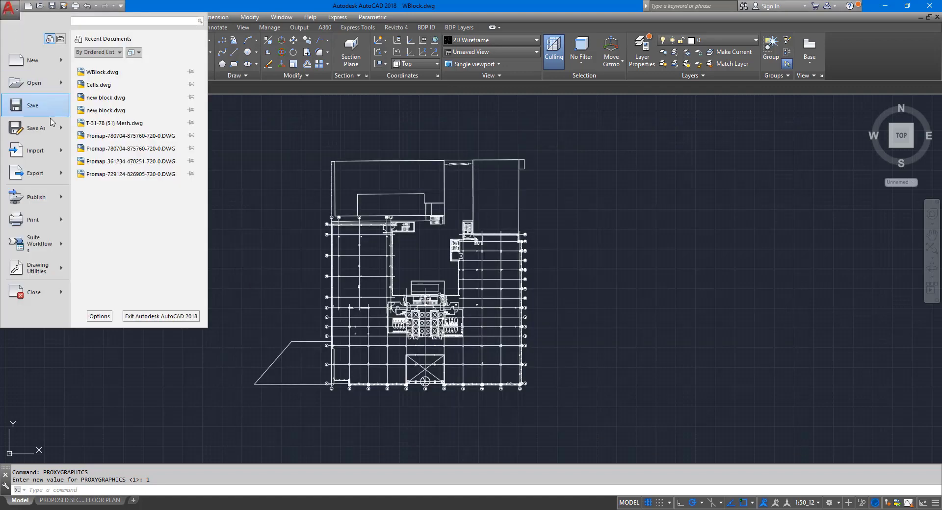
pyautogui.click(32, 128)
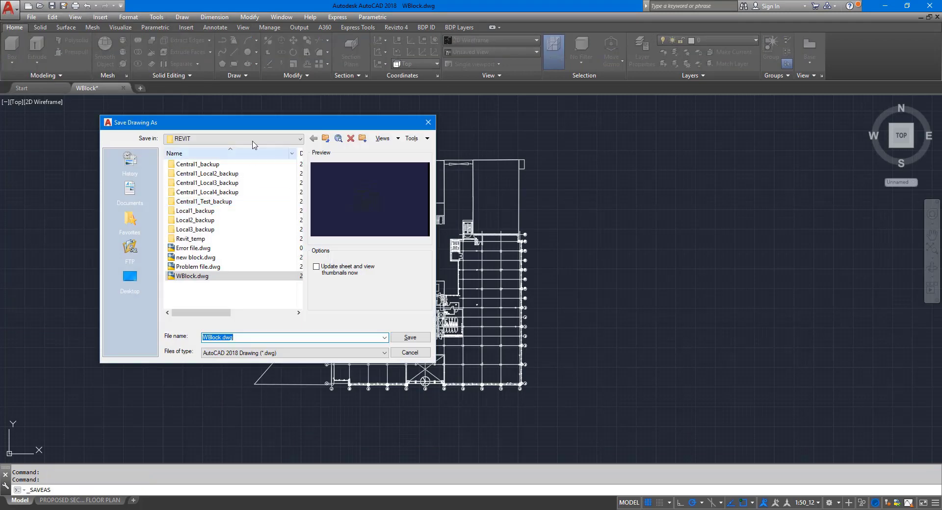
pyautogui.moveTo(248, 125); pyautogui.dragTo(226, 141)
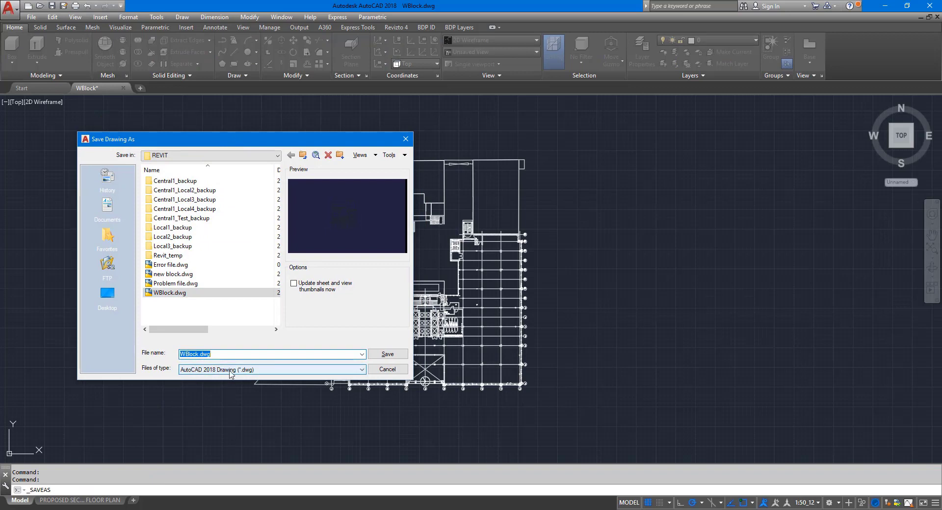
pyautogui.click(267, 372)
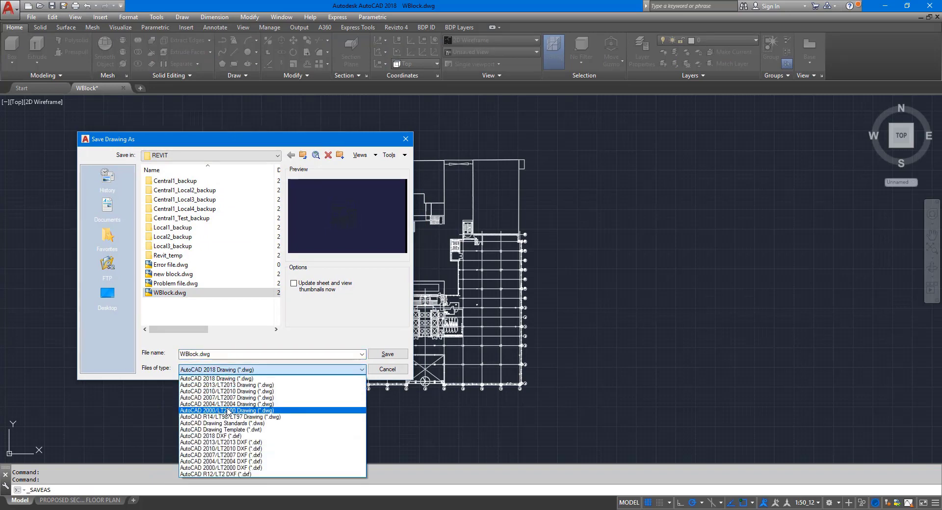
pyautogui.click(222, 393)
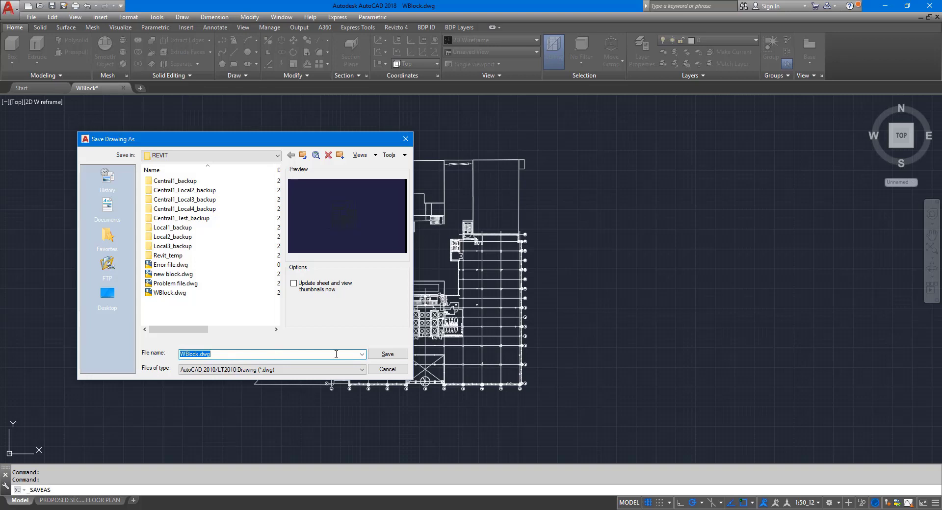
pyautogui.click(382, 356)
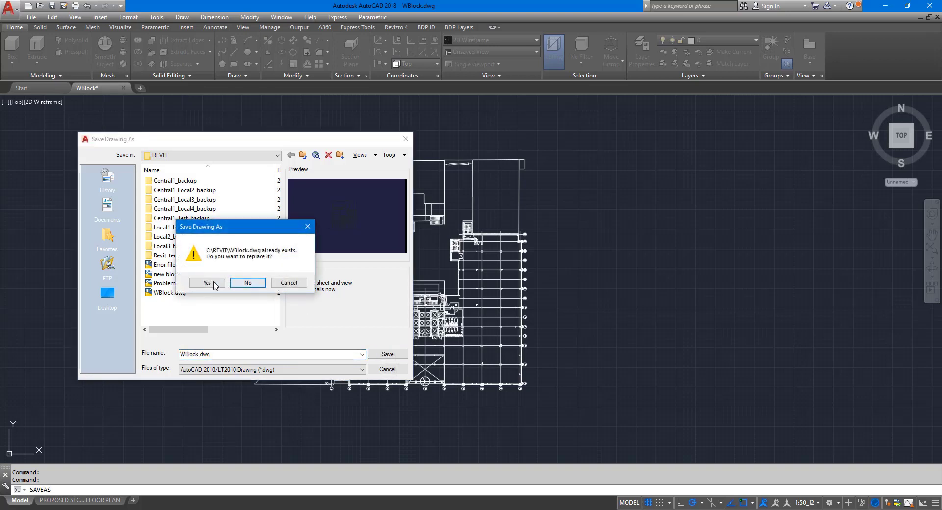
pyautogui.click(208, 283)
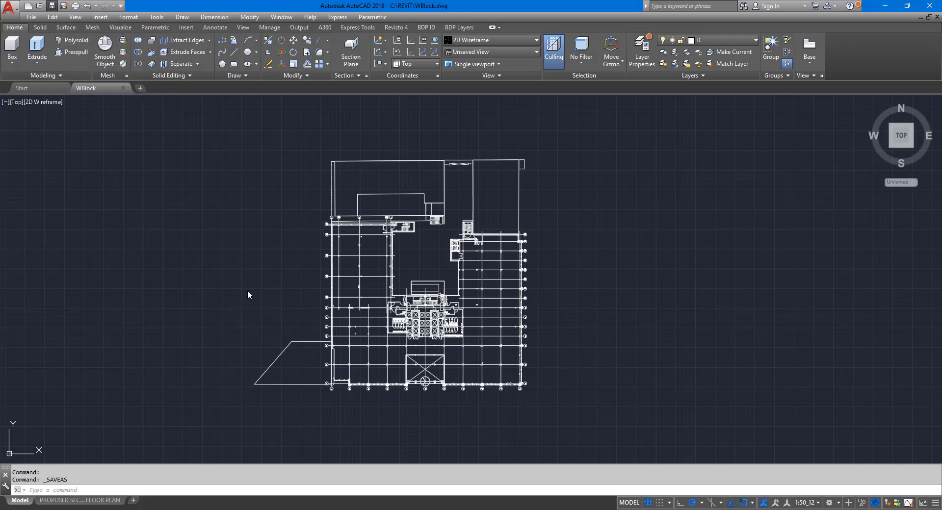
pyautogui.hotkey('ctrl', 's')
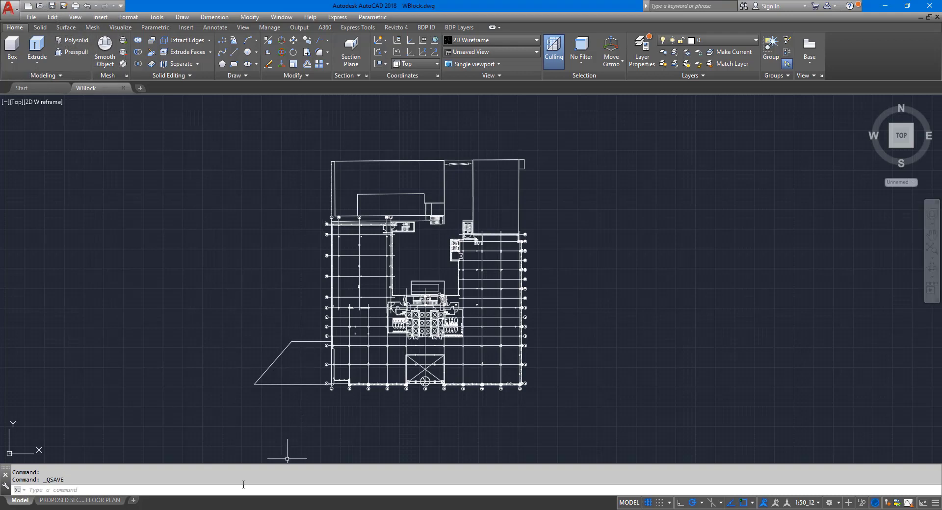
# Step: In Revit, link WBlock.dwg into Level 1 using Auto - Center to Center
pyautogui.click(206, 484)
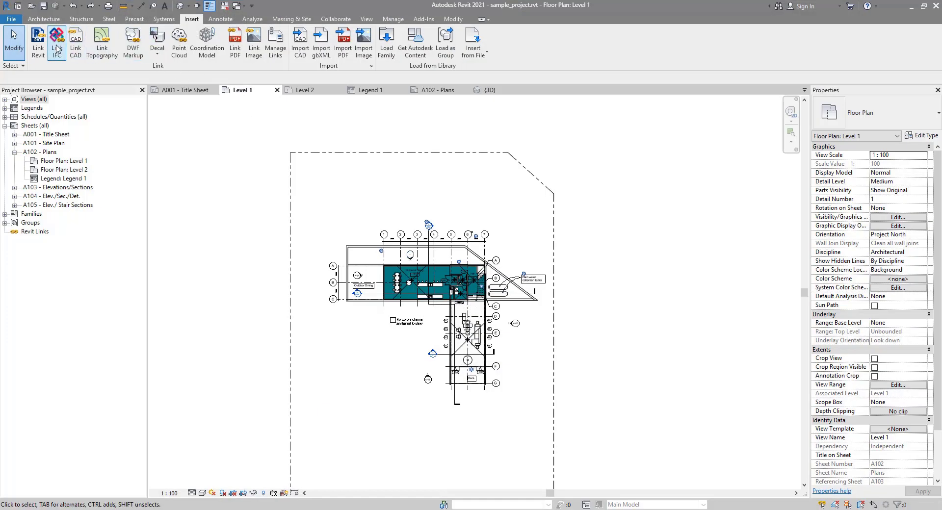
pyautogui.click(72, 49)
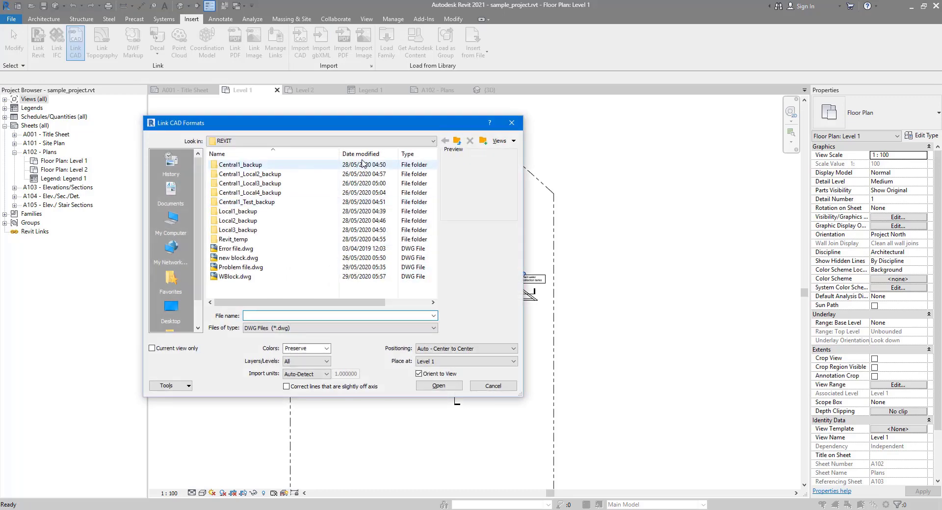
pyautogui.click(255, 166)
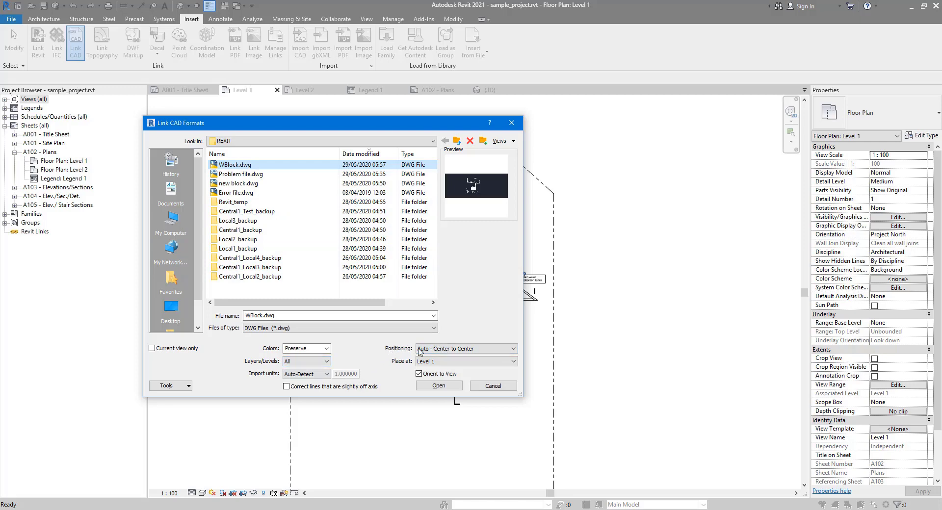
pyautogui.click(438, 387)
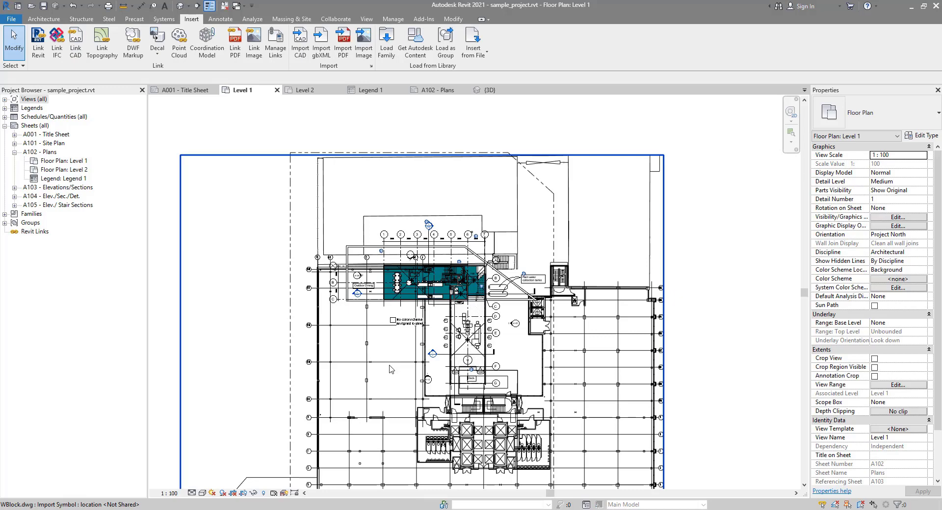
# Step: Open the default 3D view, zoom it to fit, and turn off the section box
pyautogui.scroll(-3, 388, 368)
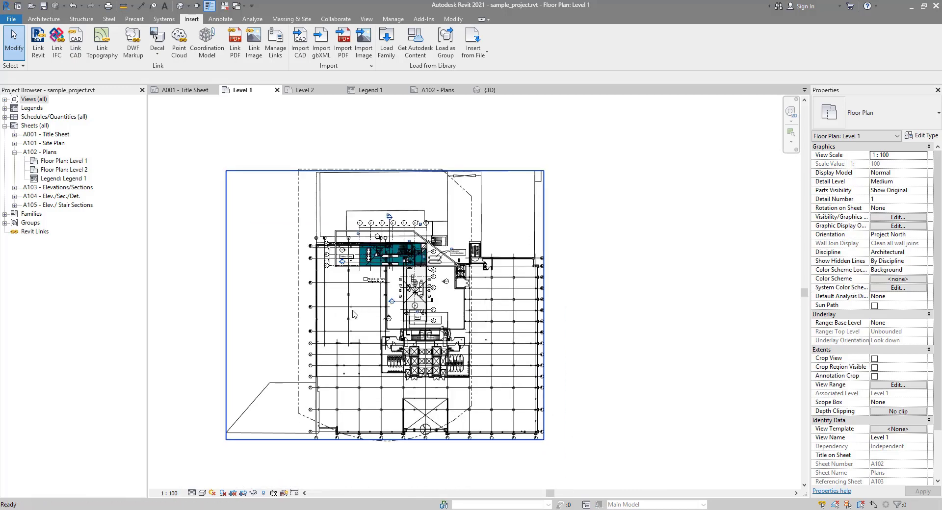
pyautogui.click(180, 6)
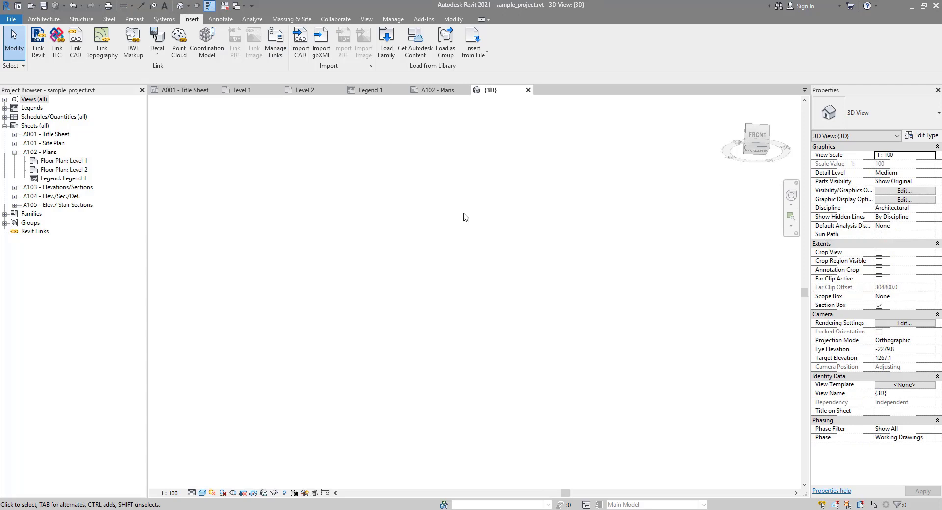
pyautogui.rightClick(463, 215)
pyautogui.click(523, 334)
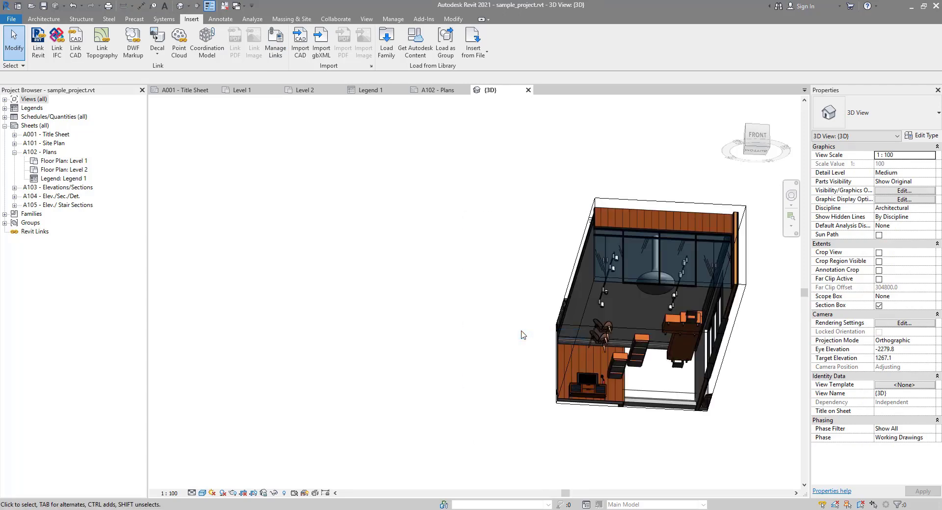
pyautogui.click(879, 305)
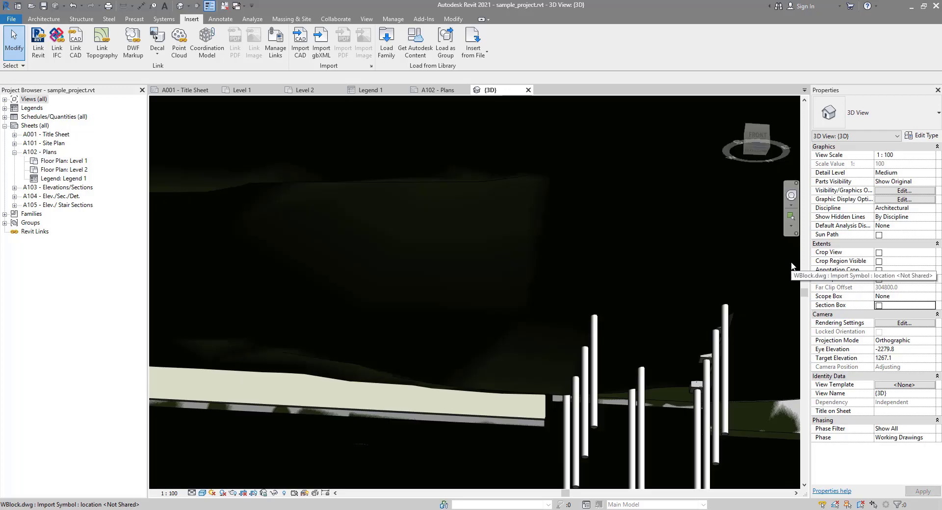
# Step: Zoom to fit including the imported drawing, then orbit around the house and site
pyautogui.rightClick(792, 267)
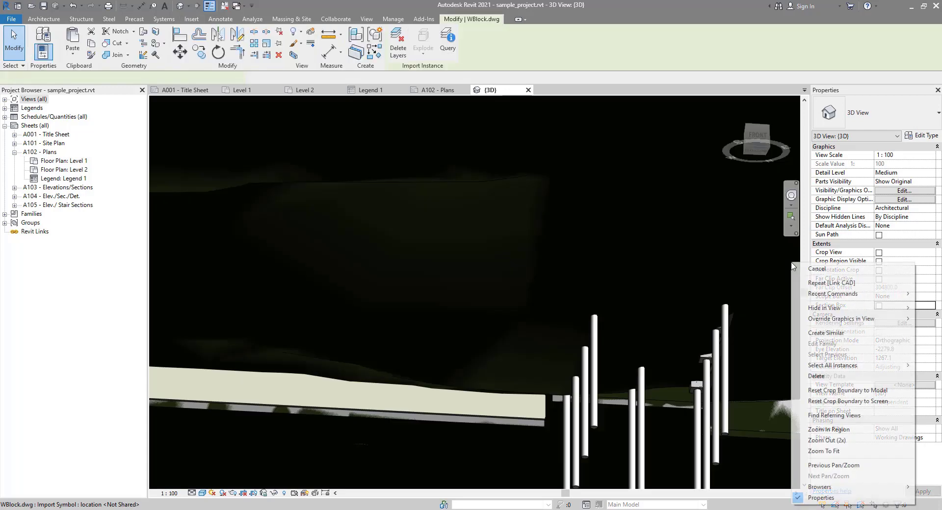
pyautogui.click(823, 450)
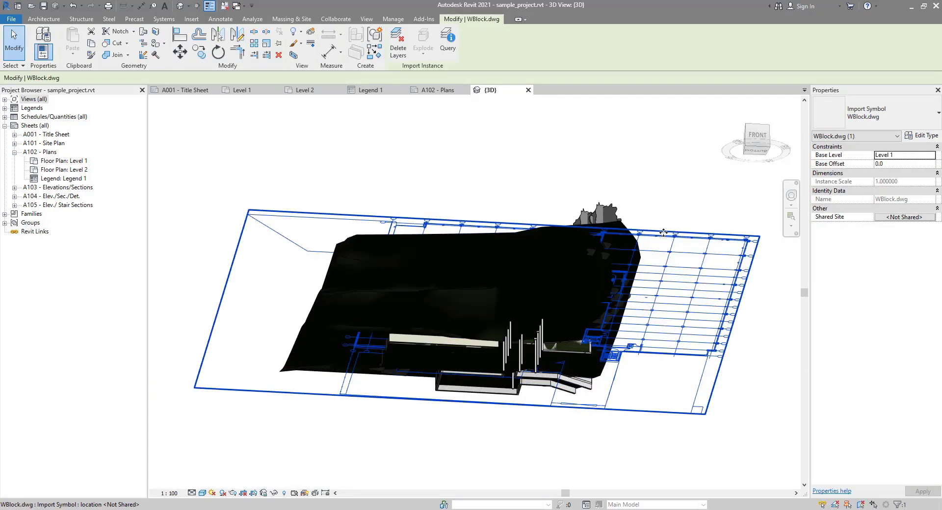
pyautogui.keyDown('shift'); pyautogui.moveTo(509, 174); pyautogui.dragTo(477, 341, button='middle'); pyautogui.keyUp('shift')
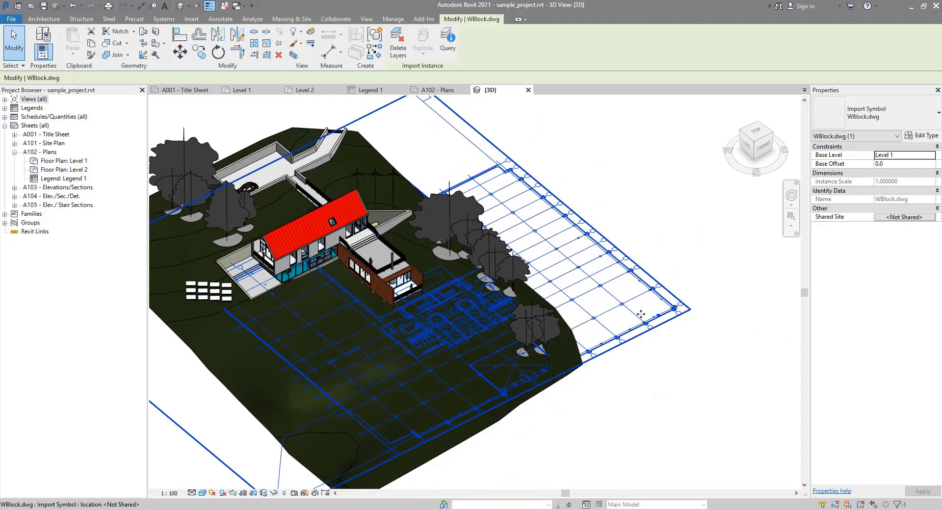
pyautogui.press('Escape')
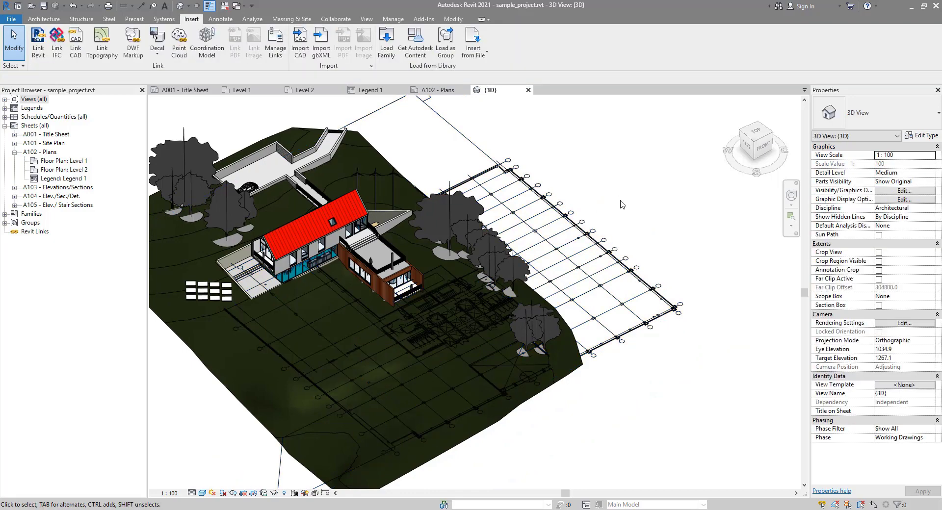
pyautogui.keyDown('shift'); pyautogui.moveTo(593, 283); pyautogui.dragTo(356, 333, button='middle'); pyautogui.keyUp('shift')
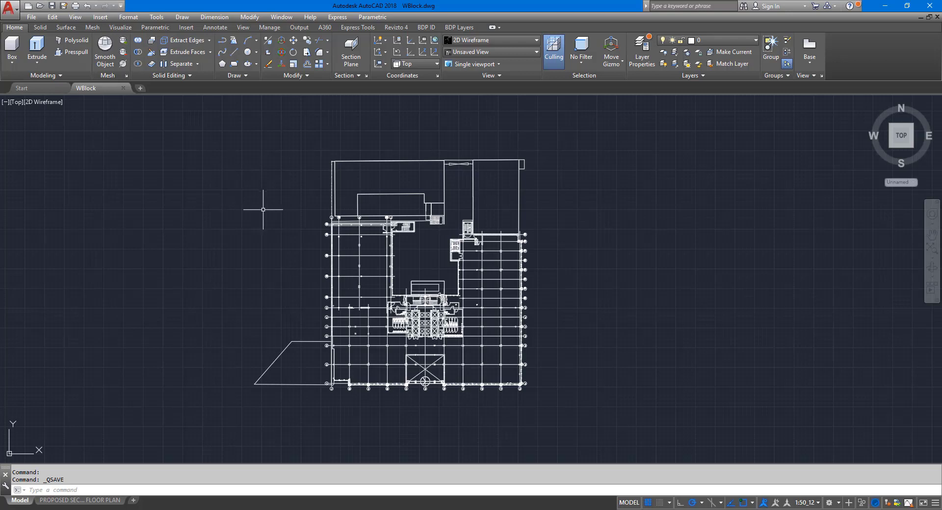
# Step: Quick Select every Block Reference object across the entire drawing using the Select All operator
pyautogui.rightClick(146, 192)
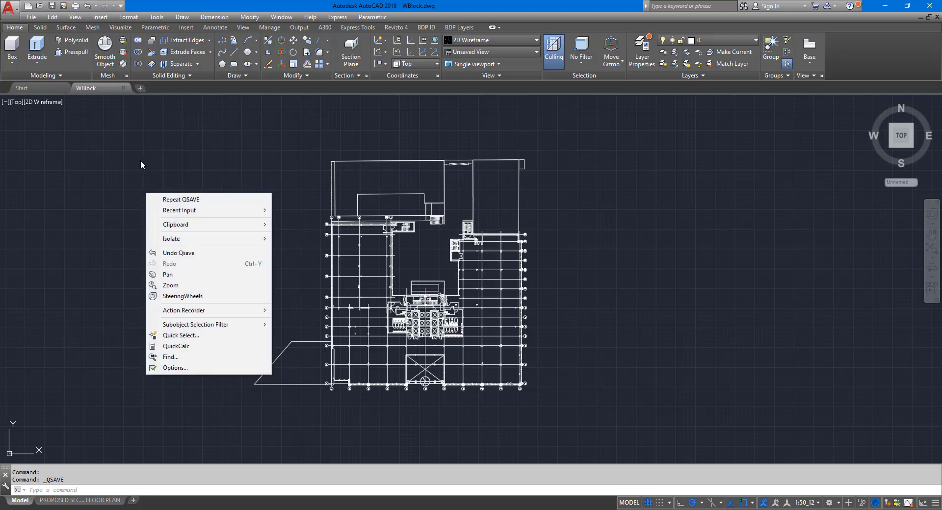
pyautogui.click(231, 334)
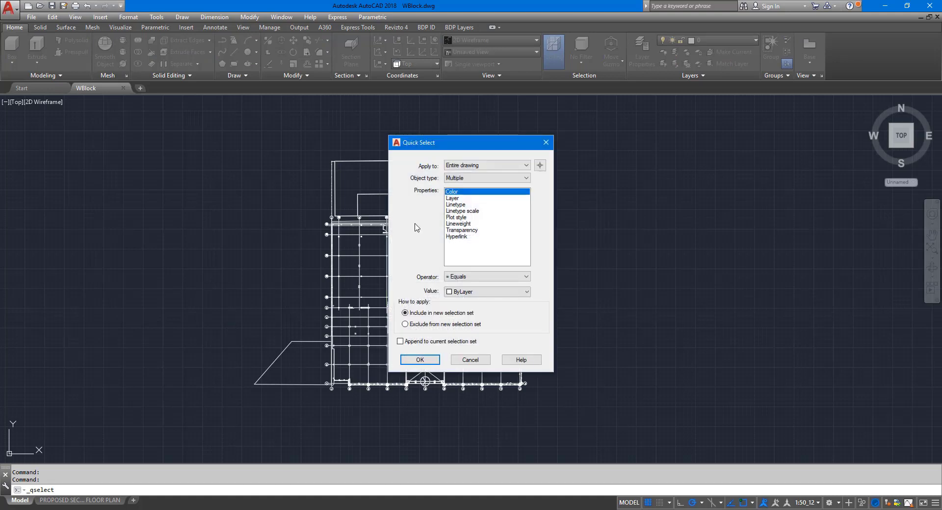
pyautogui.moveTo(466, 143); pyautogui.dragTo(625, 143)
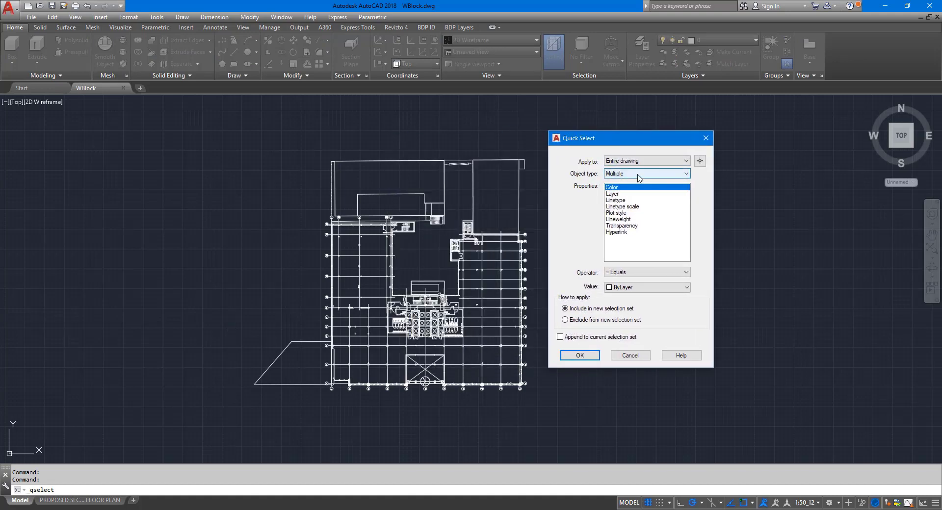
pyautogui.click(638, 161)
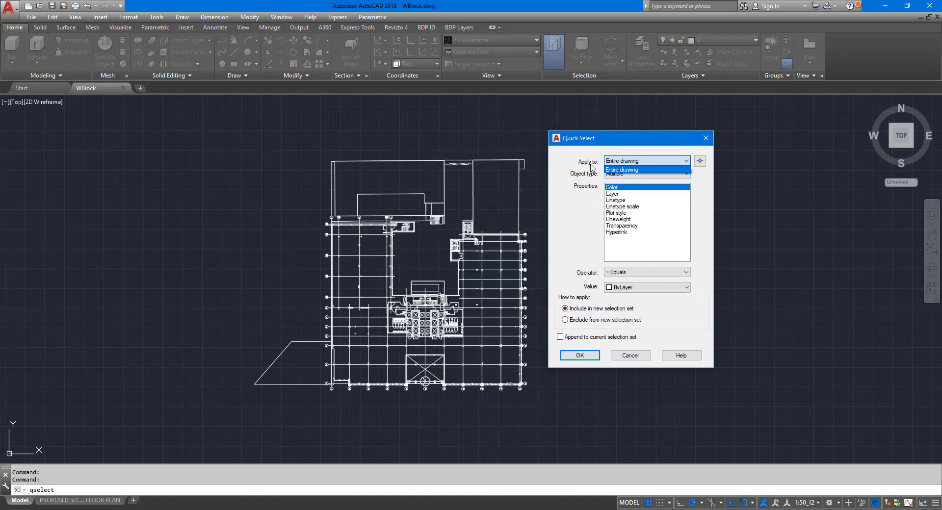
pyautogui.click(631, 170)
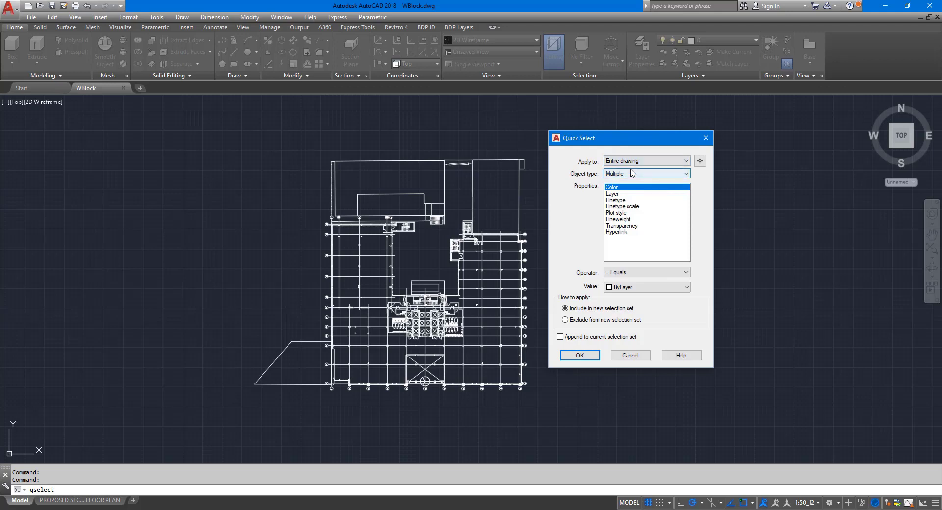
pyautogui.click(634, 176)
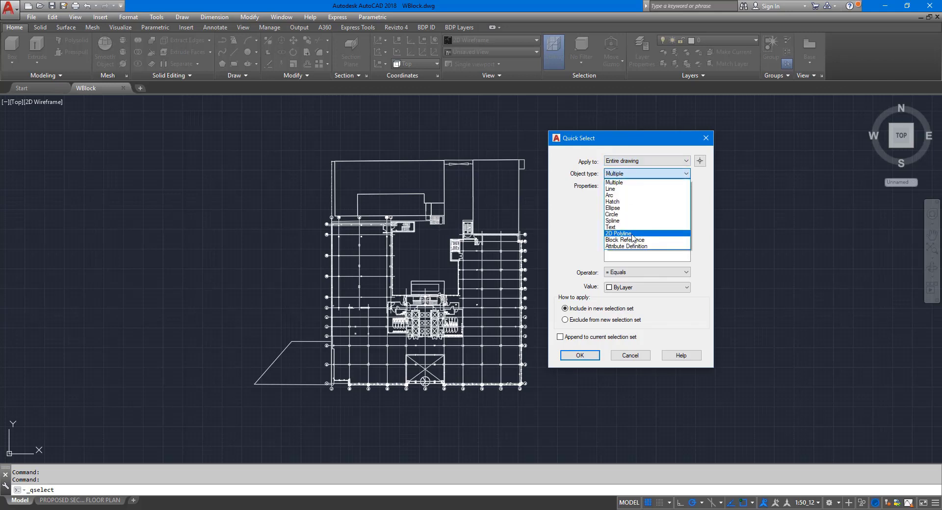
pyautogui.click(628, 240)
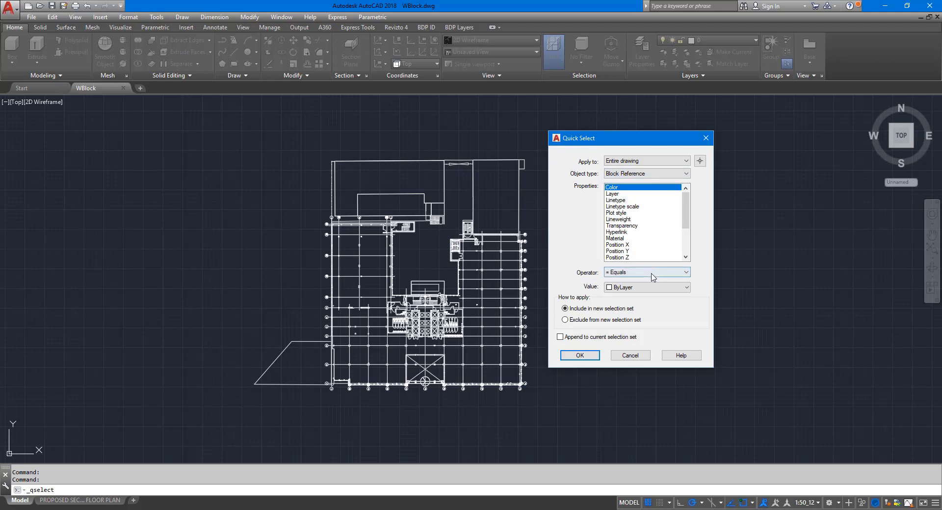
pyautogui.click(655, 274)
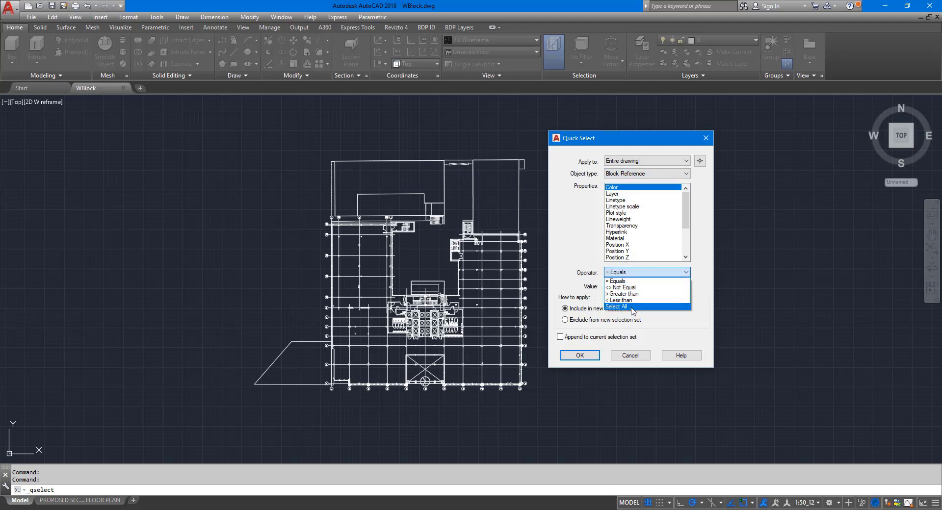
pyautogui.click(632, 307)
pyautogui.click(583, 355)
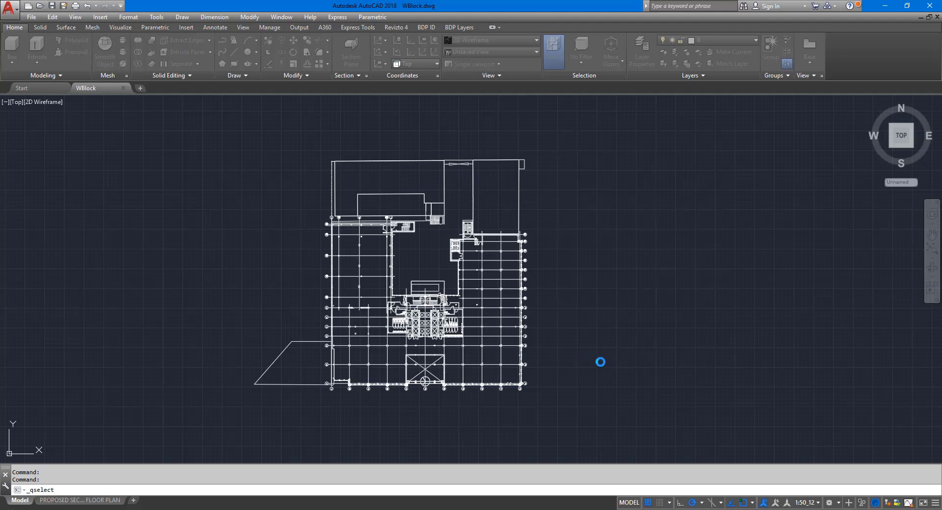
pyautogui.scroll(10, 516, 381)
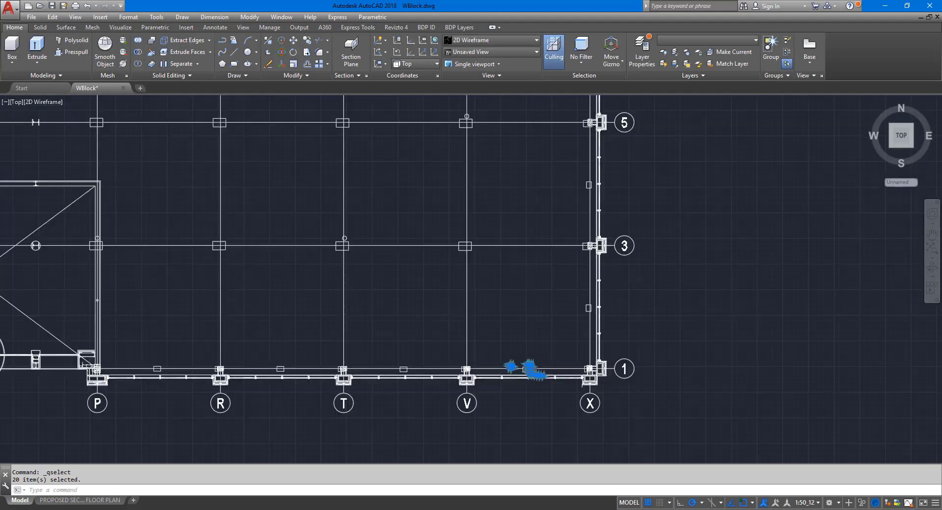
pyautogui.scroll(6, 531, 348)
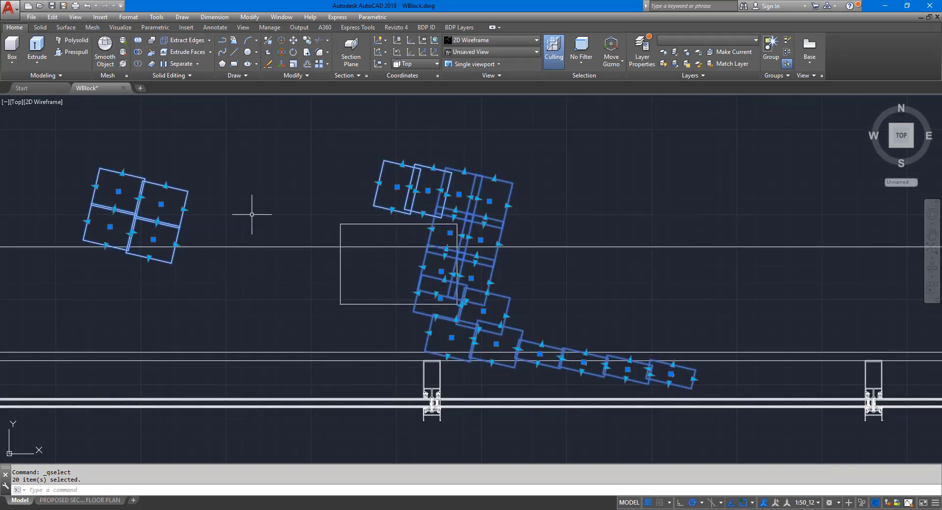
pyautogui.scroll(-3, 261, 225)
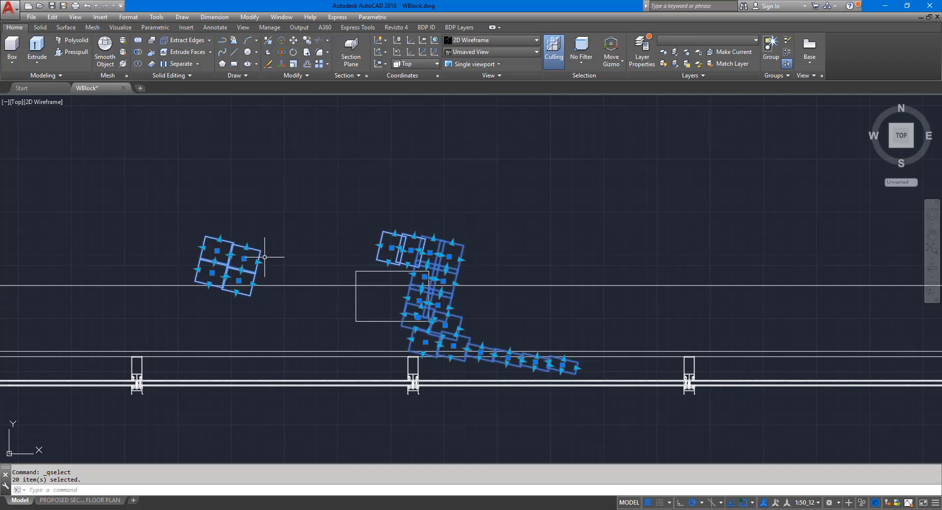
pyautogui.moveTo(292, 253); pyautogui.dragTo(348, 275, button='middle')
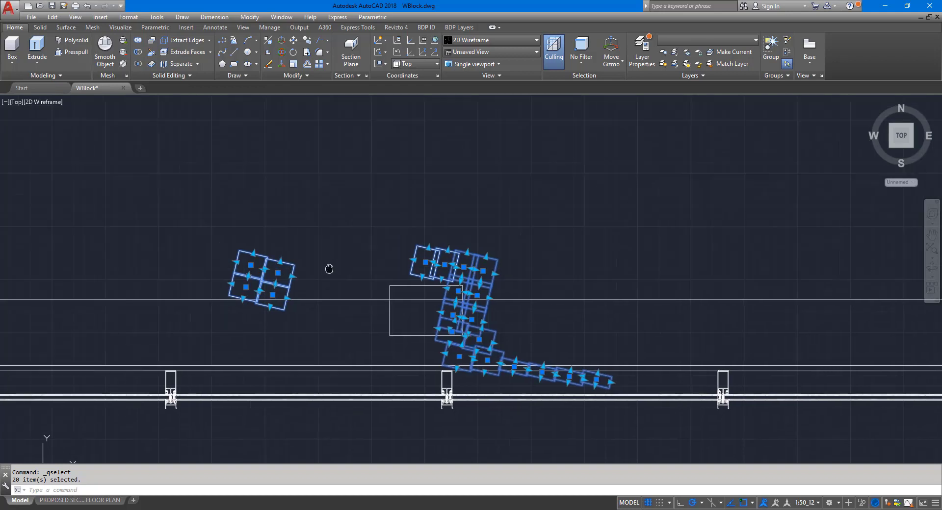
pyautogui.press('Escape')
pyautogui.press('Escape')
pyautogui.click(267, 260)
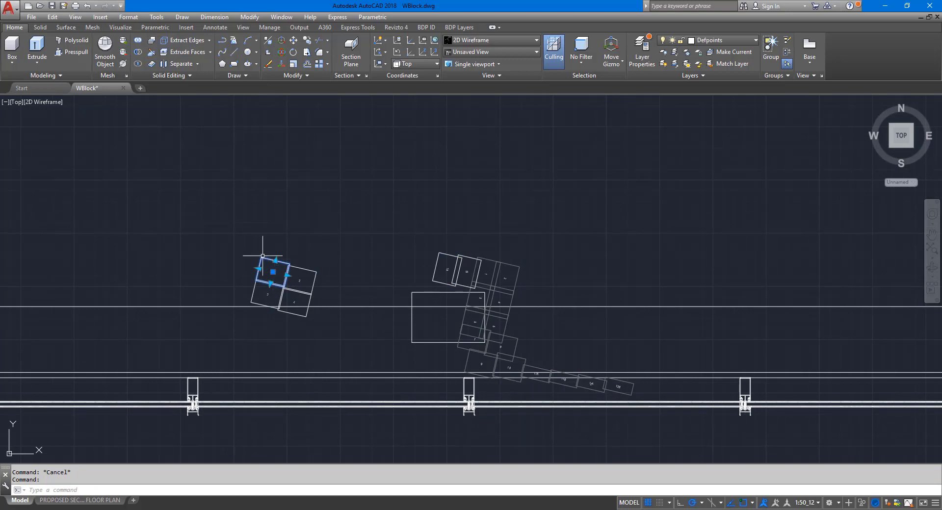
pyautogui.scroll(-3, 306, 167)
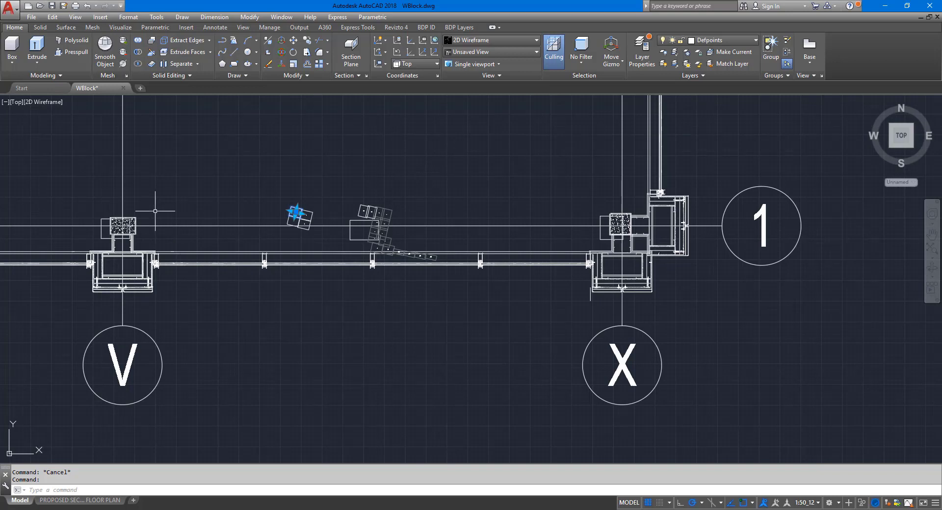
pyautogui.scroll(5, 298, 212)
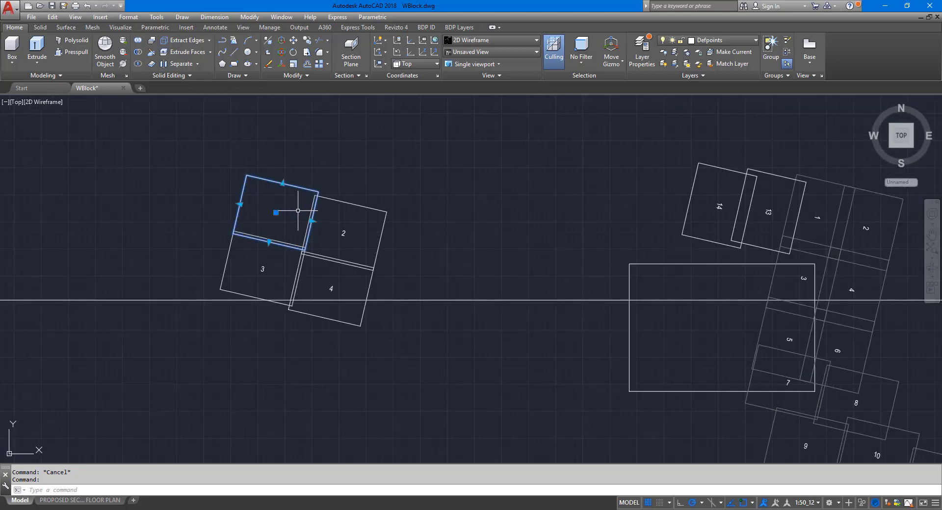
pyautogui.scroll(-2, 298, 212)
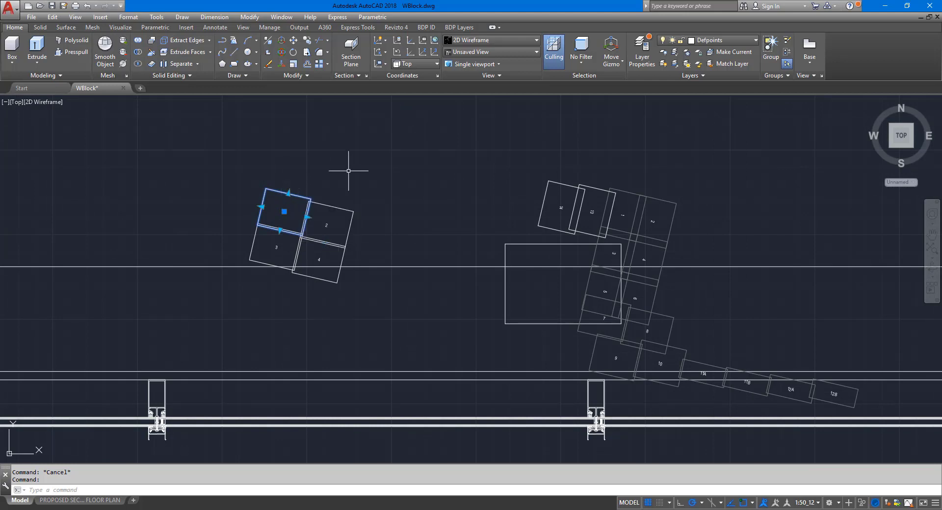
pyautogui.press('Escape')
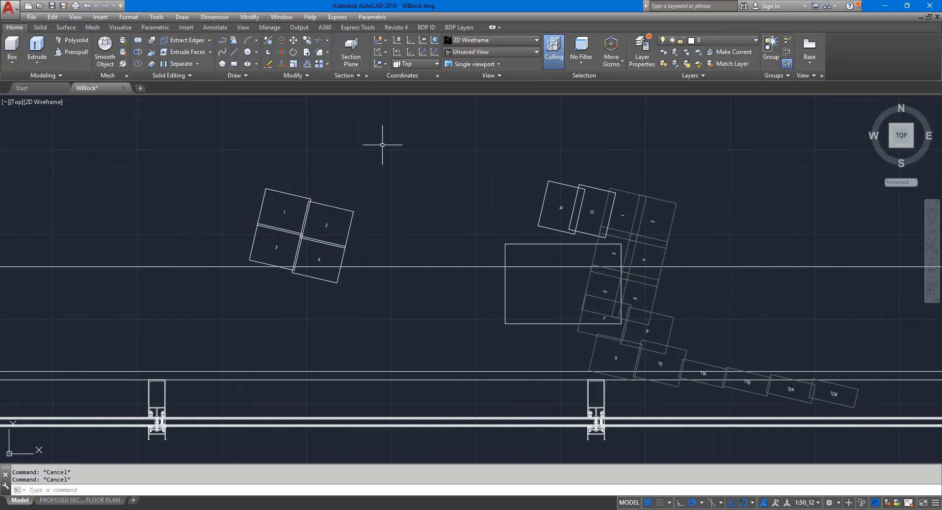
pyautogui.rightClick(382, 145)
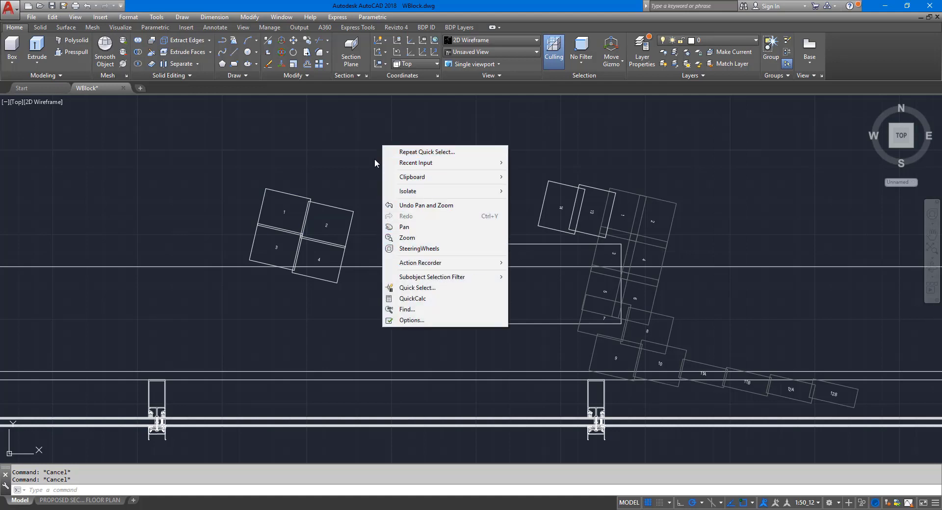
pyautogui.click(444, 288)
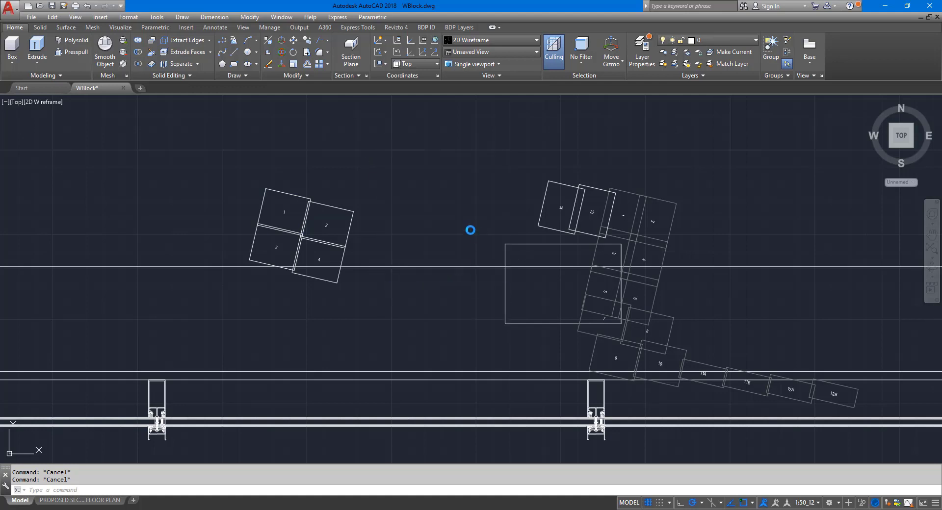
pyautogui.click(631, 172)
pyautogui.click(631, 237)
pyautogui.click(582, 358)
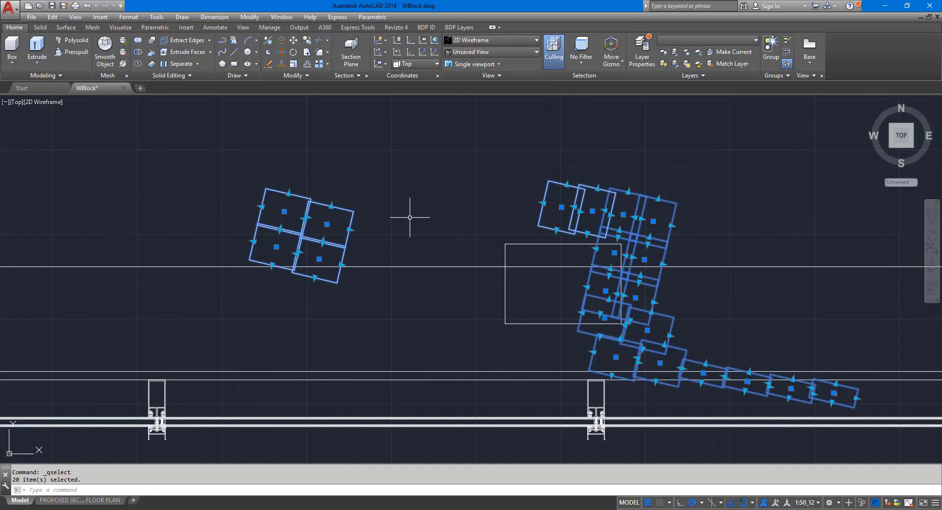
# Step: Explode the 20 selected sheet blocks, then reopen Quick Select to check the remaining object types
pyautogui.write('explode')
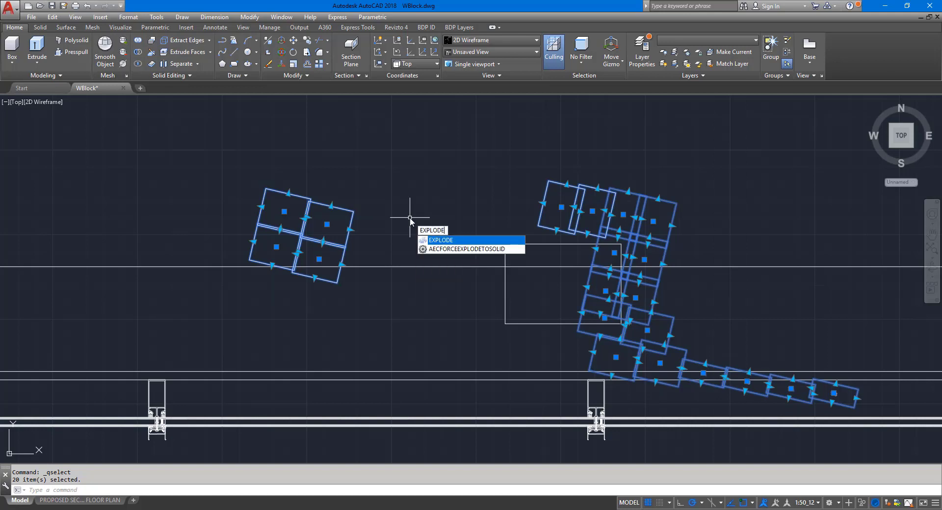
pyautogui.press('Return')
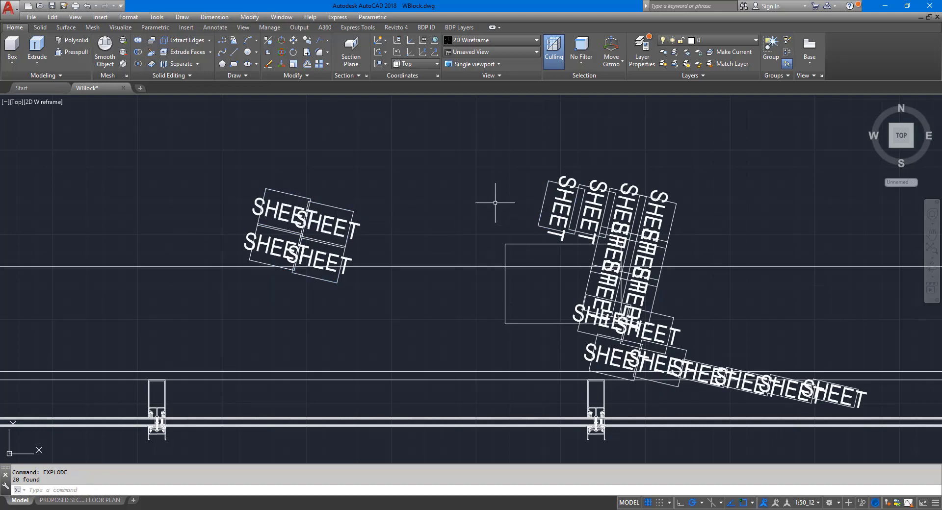
pyautogui.rightClick(392, 191)
pyautogui.click(432, 330)
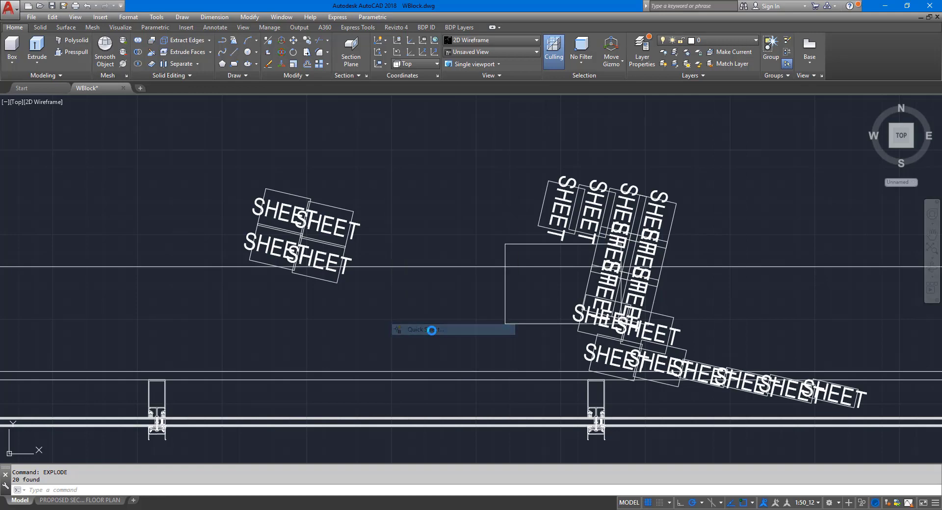
pyautogui.click(649, 173)
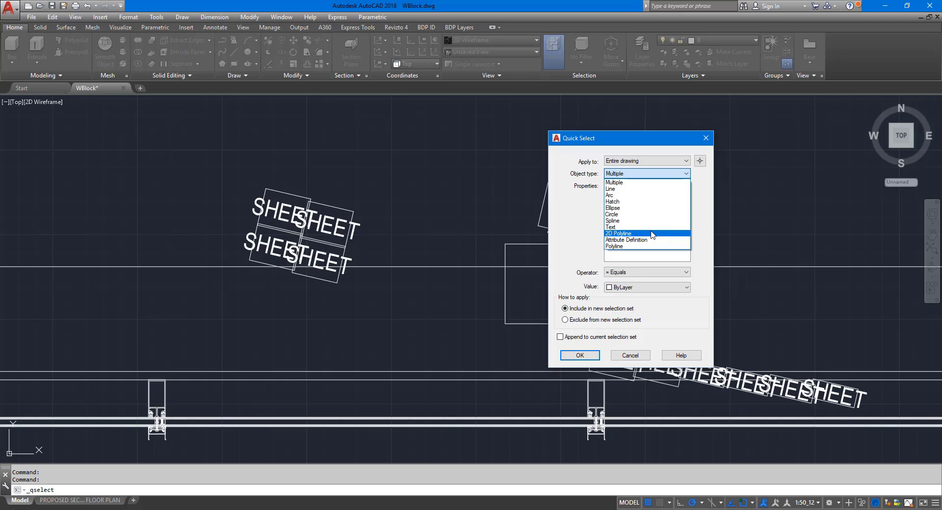
# Step: Cancel Quick Select and purge all unused items from WBlock.dwg with PU
pyautogui.click(587, 231)
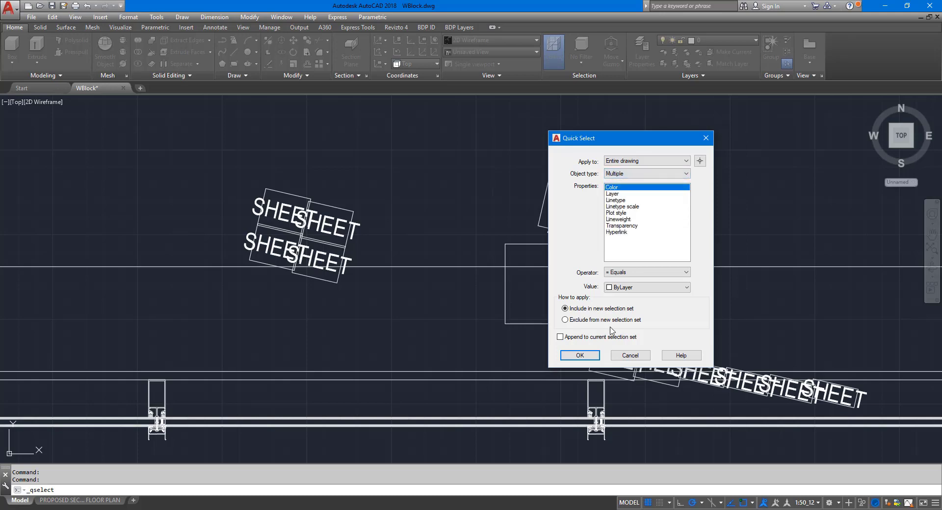
pyautogui.click(621, 357)
pyautogui.press('Escape')
pyautogui.press('Escape')
pyautogui.write('pu')
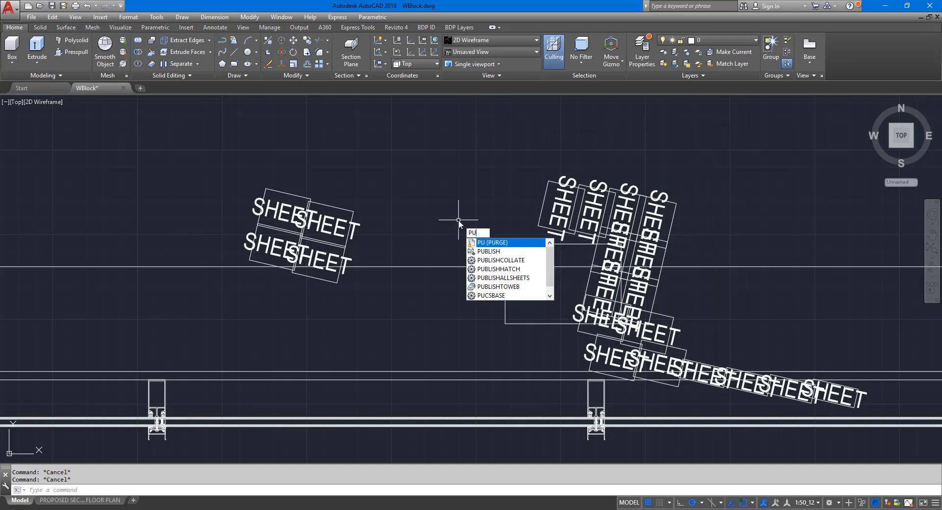
pyautogui.press('Return')
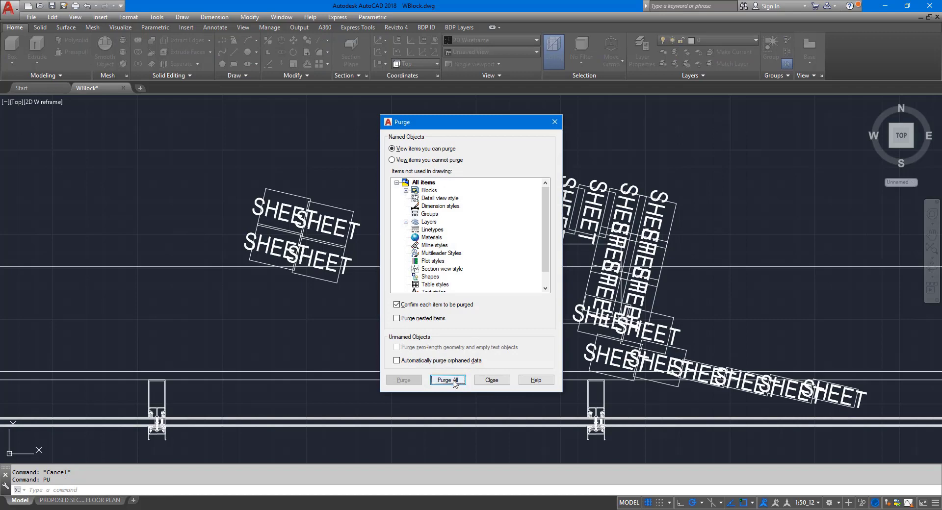
pyautogui.click(448, 380)
pyautogui.click(430, 260)
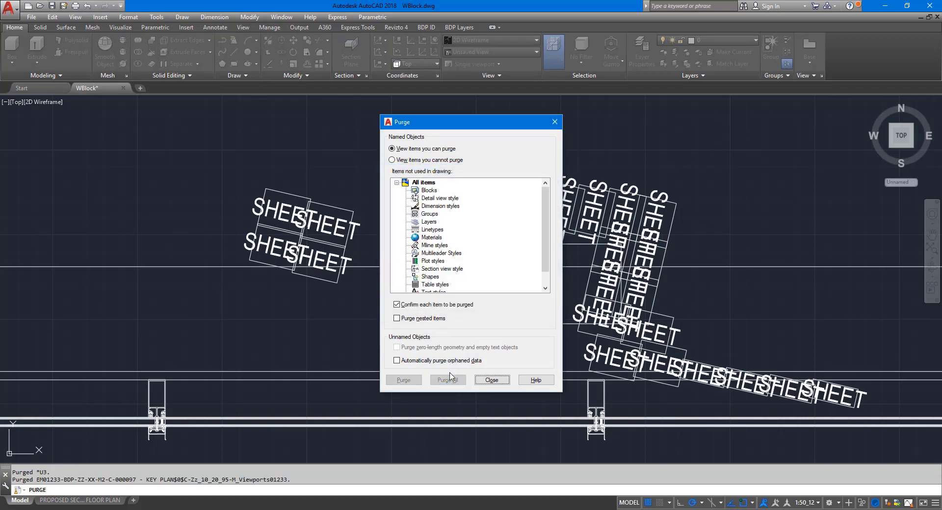
pyautogui.click(492, 380)
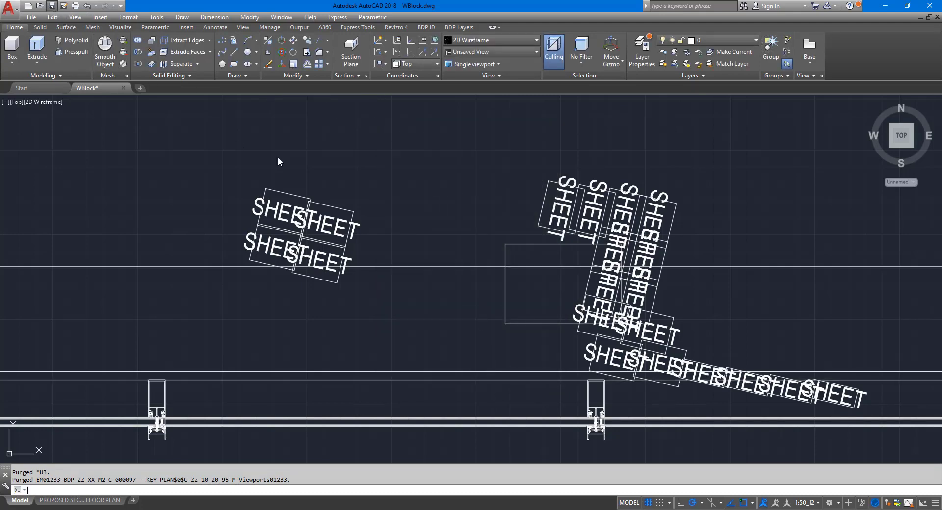
# Step: Save WBlock.dwg, then select its import in Revit's 3D view and orbit to inspect it
pyautogui.hotkey('ctrl', 's')
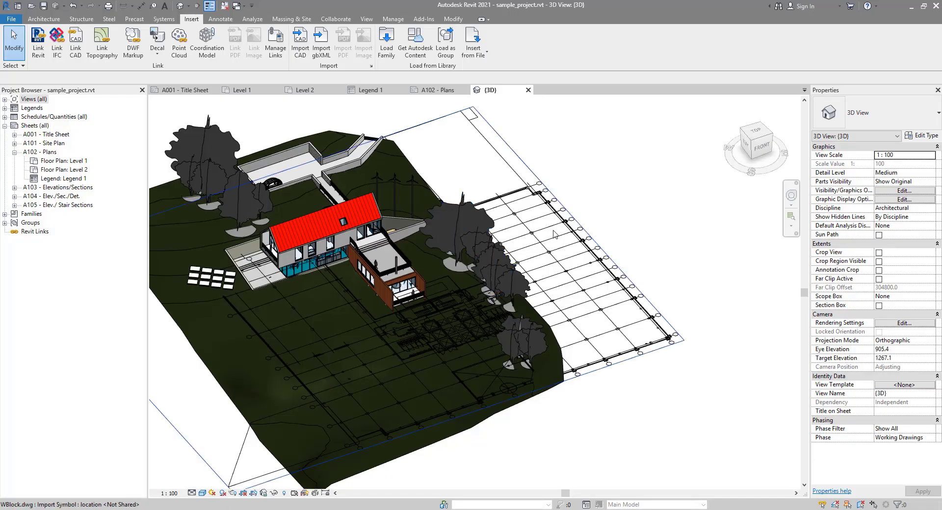
pyautogui.click(561, 256)
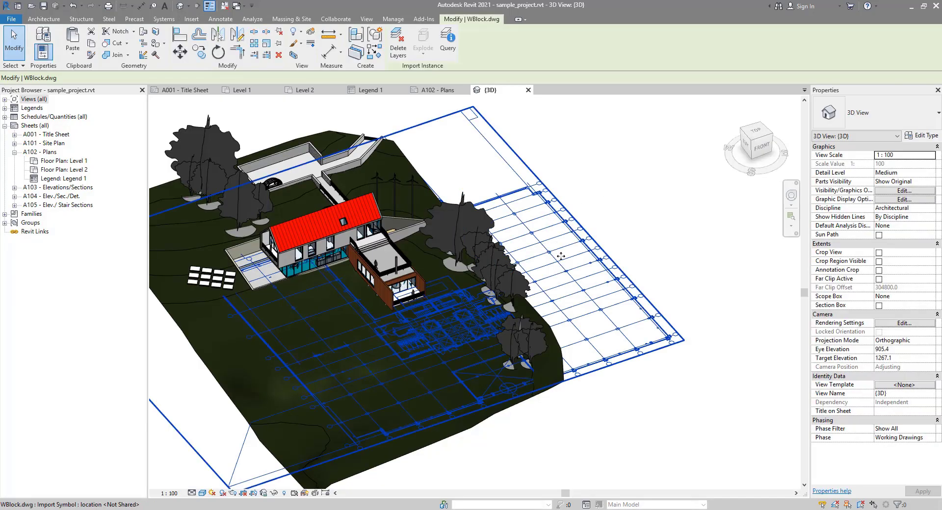
pyautogui.keyDown('shift'); pyautogui.moveTo(607, 362); pyautogui.dragTo(640, 373, button='middle'); pyautogui.keyUp('shift')
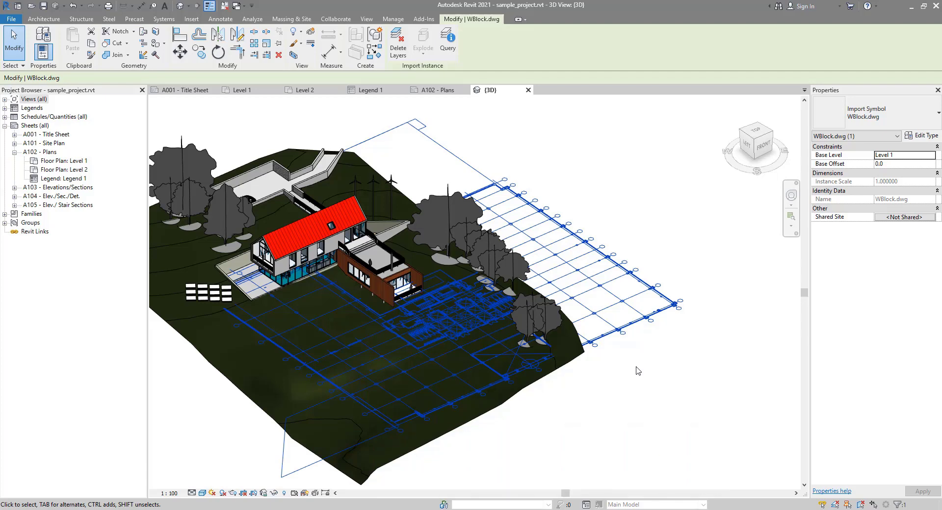
pyautogui.scroll(-1, 633, 368)
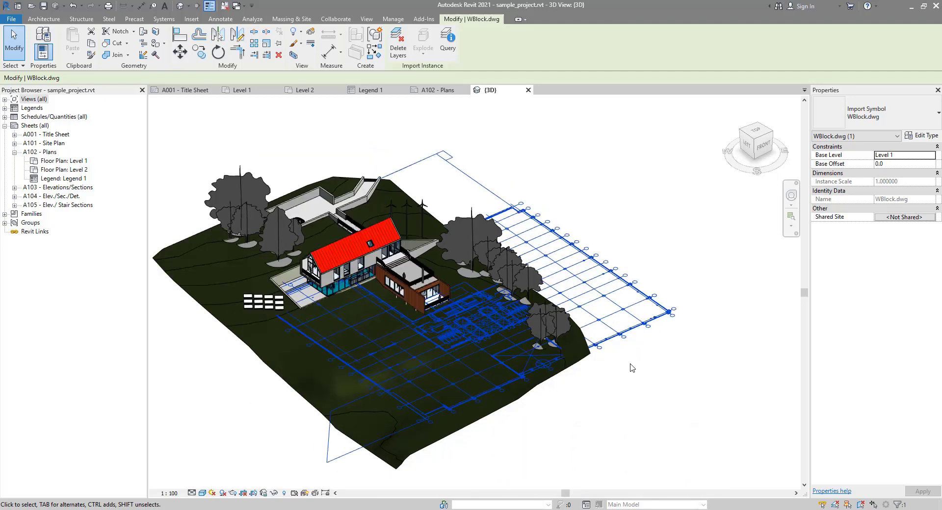
pyautogui.moveTo(633, 368); pyautogui.dragTo(633, 358, button='middle')
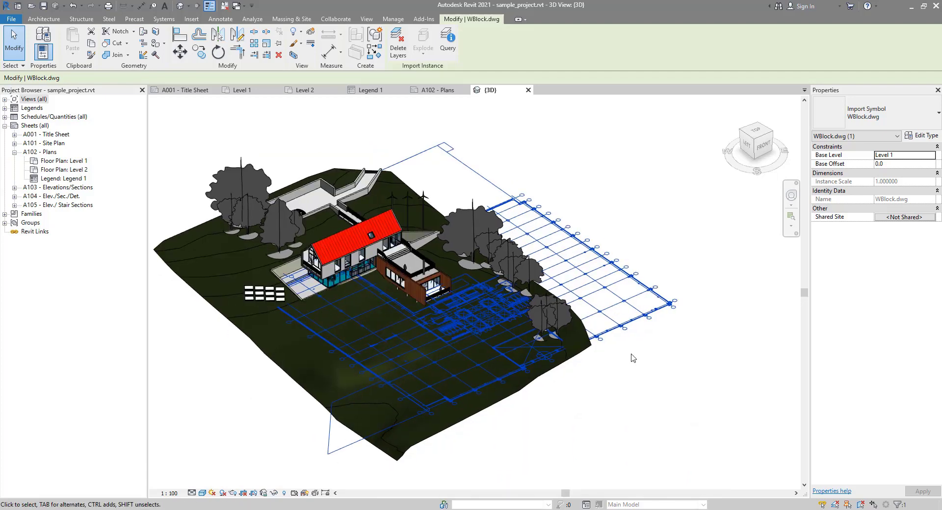